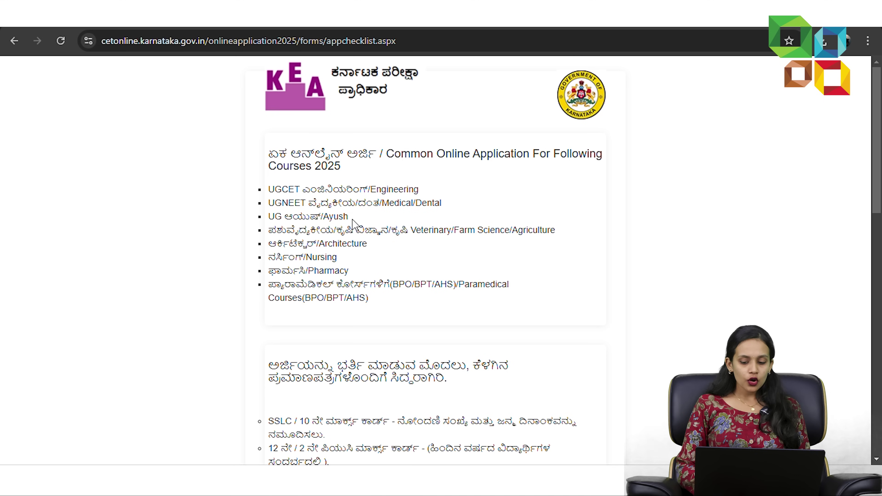
# - Go to the bottom of the checklist page and proceed to new-user registration
pyautogui.scroll(-10, 352, 224)
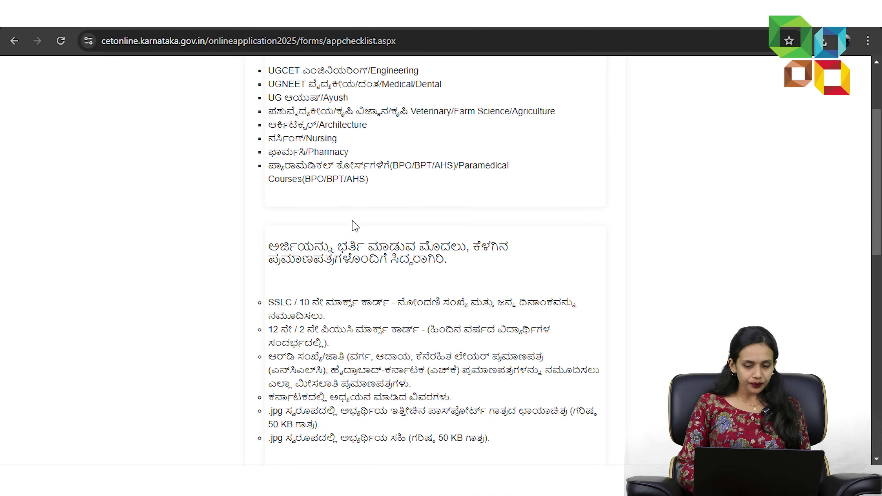
pyautogui.scroll(-5, 352, 226)
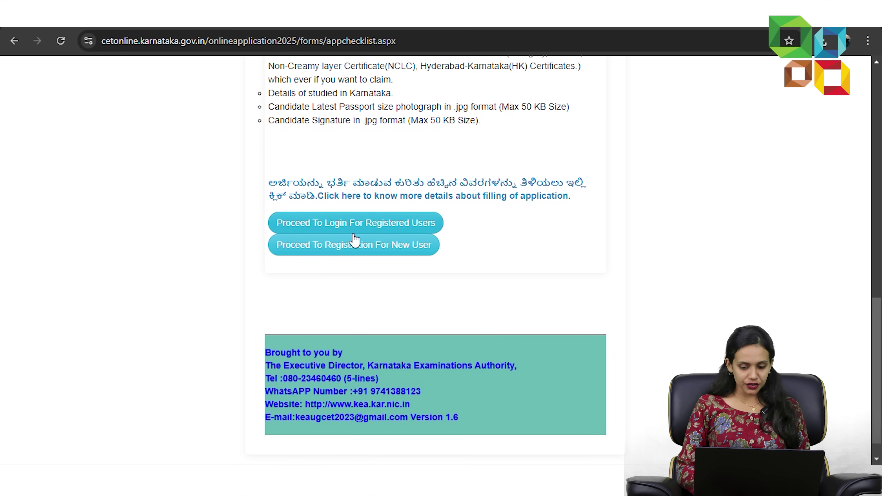
pyautogui.click(360, 250)
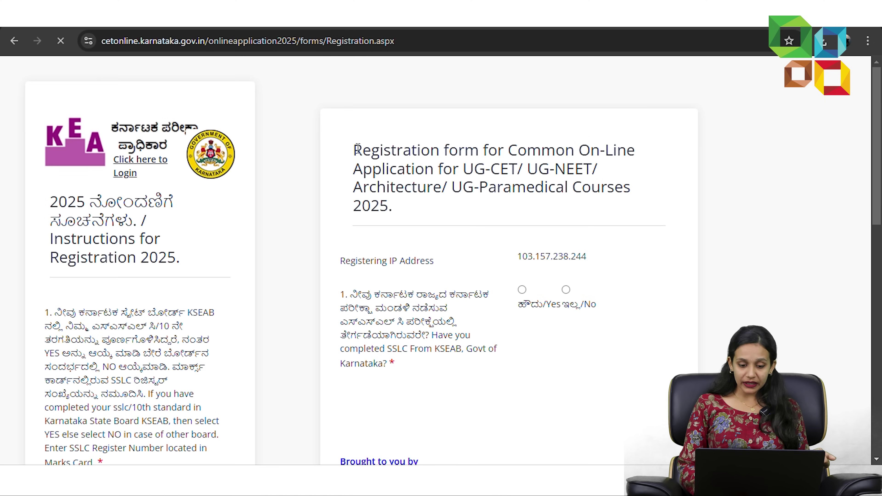
# - Answer No to SSLC from KSEAB, choose CBSE in Karnataka, and verify the 10th roll number
pyautogui.click(566, 289)
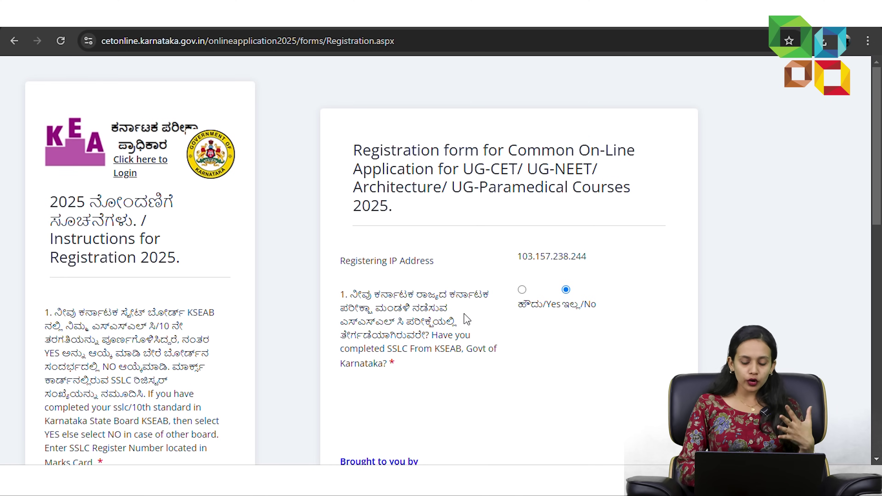
pyautogui.scroll(-3, 403, 301)
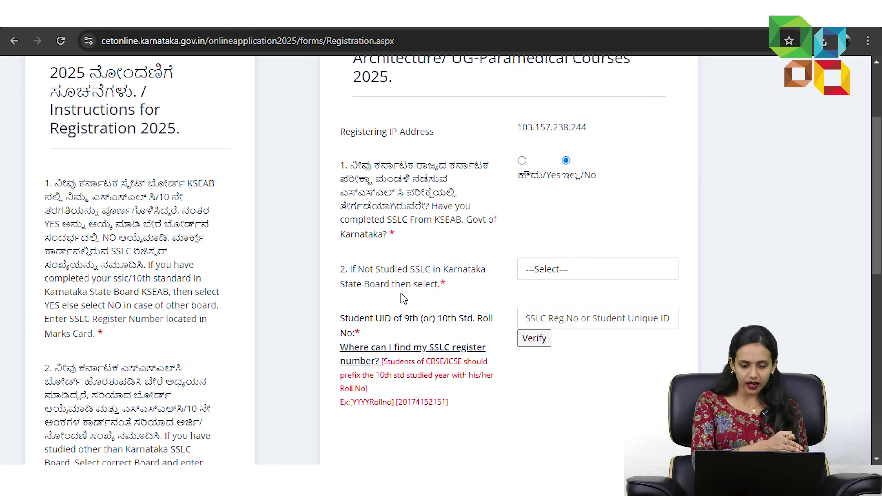
pyautogui.click(547, 273)
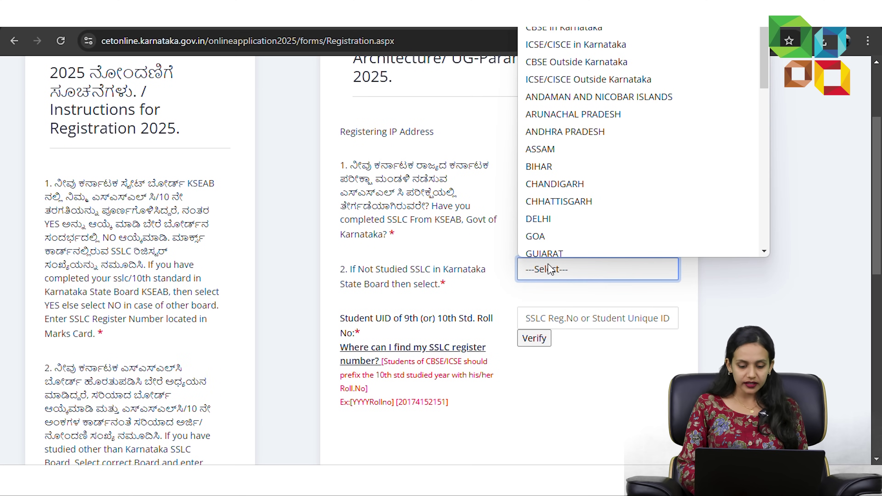
pyautogui.click(563, 27)
pyautogui.click(599, 309)
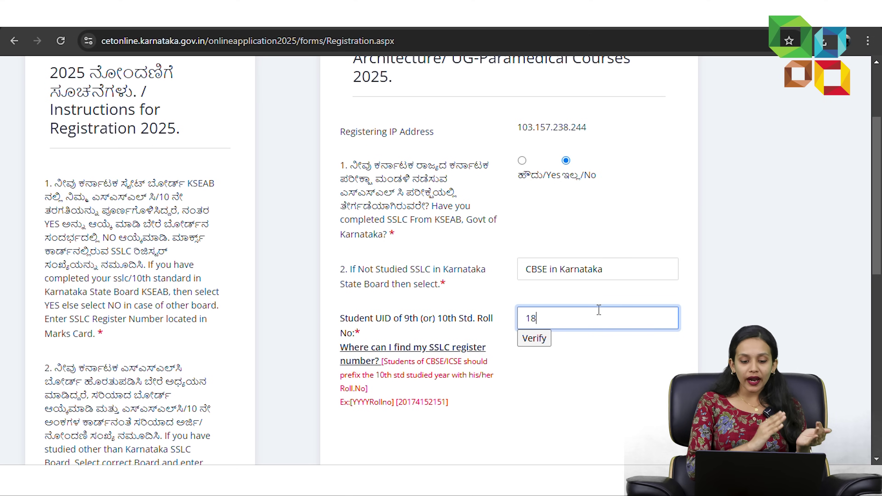
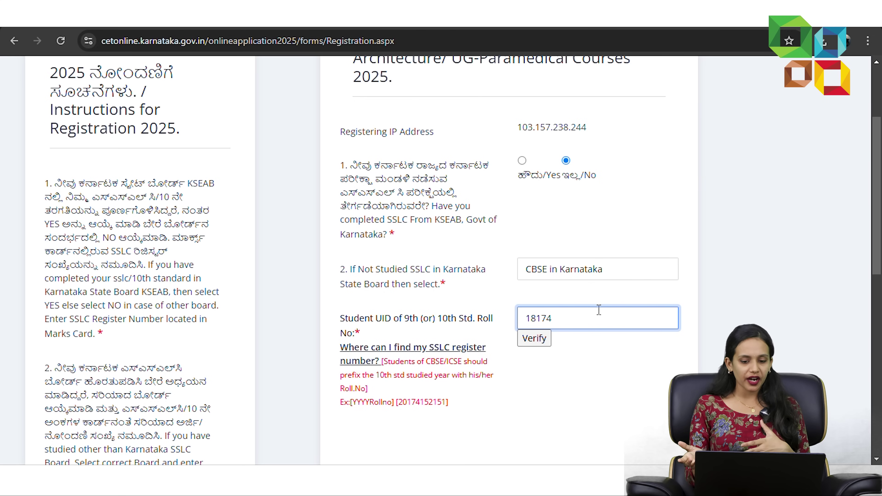
pyautogui.click(548, 343)
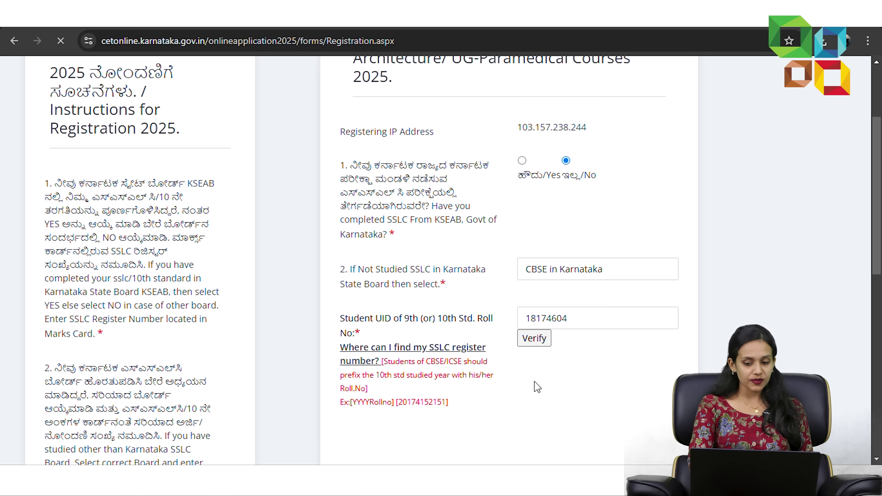
pyautogui.scroll(-5, 538, 386)
# - Enter the candidate's name as on the marks card and the date of birth
pyautogui.click(580, 282)
pyautogui.write('????????')
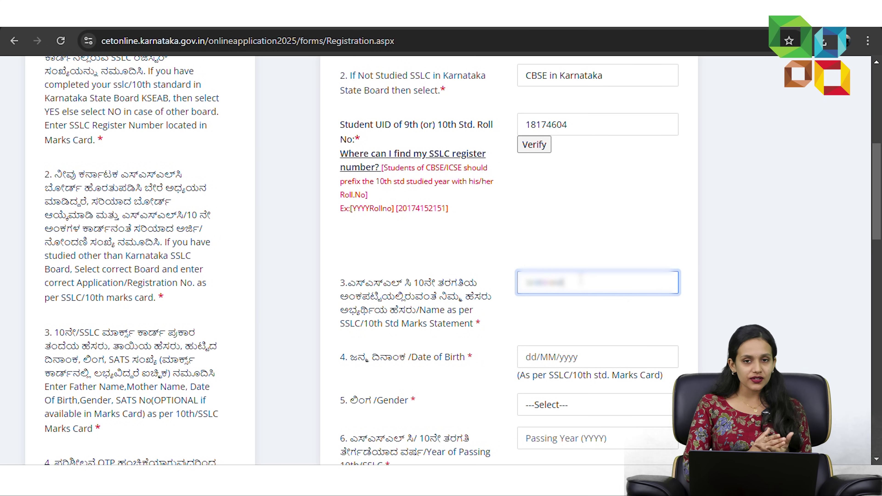
pyautogui.write('??????????????')
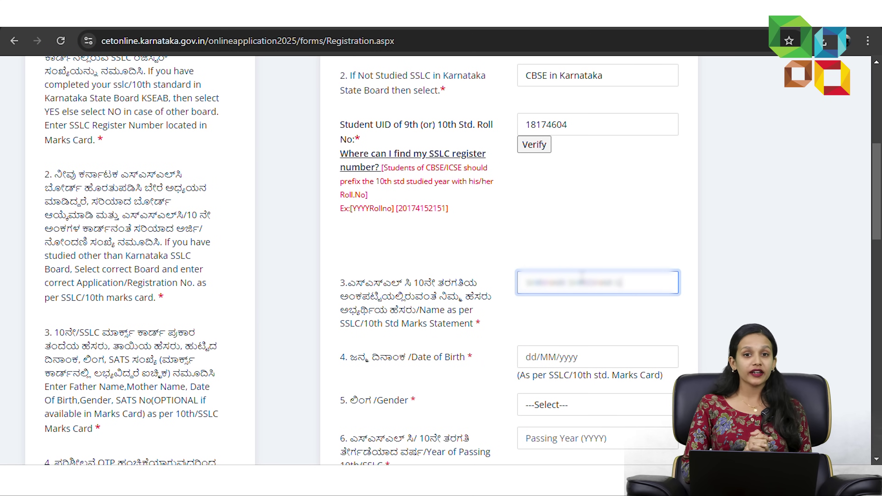
pyautogui.write('????')
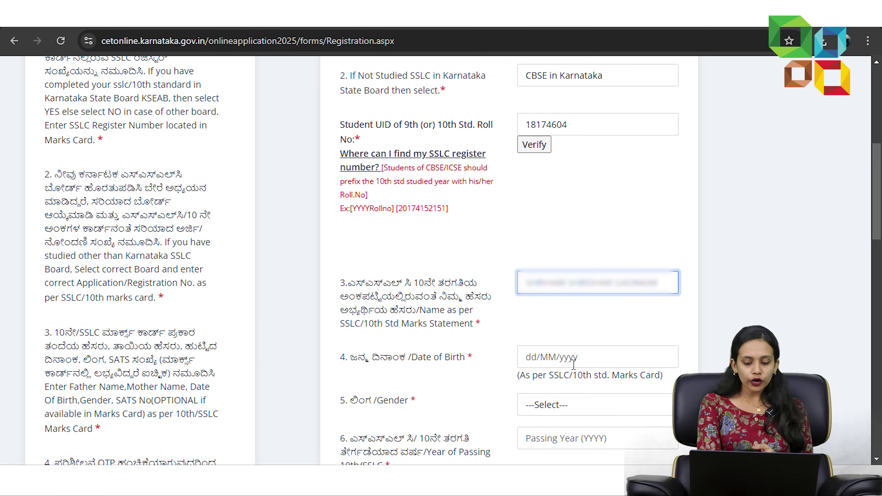
pyautogui.click(572, 357)
pyautogui.write('04/')
pyautogui.write('04')
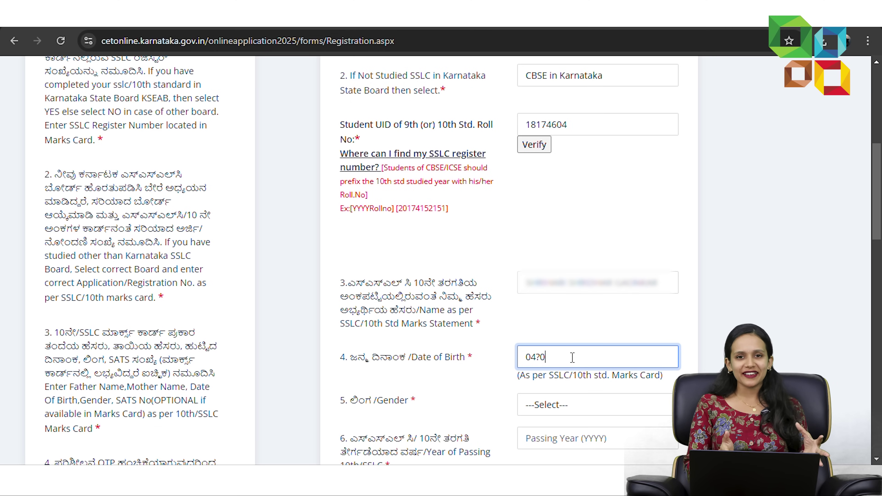
pyautogui.press('BackSpace')
pyautogui.press('BackSpace')
pyautogui.write('/04/2')
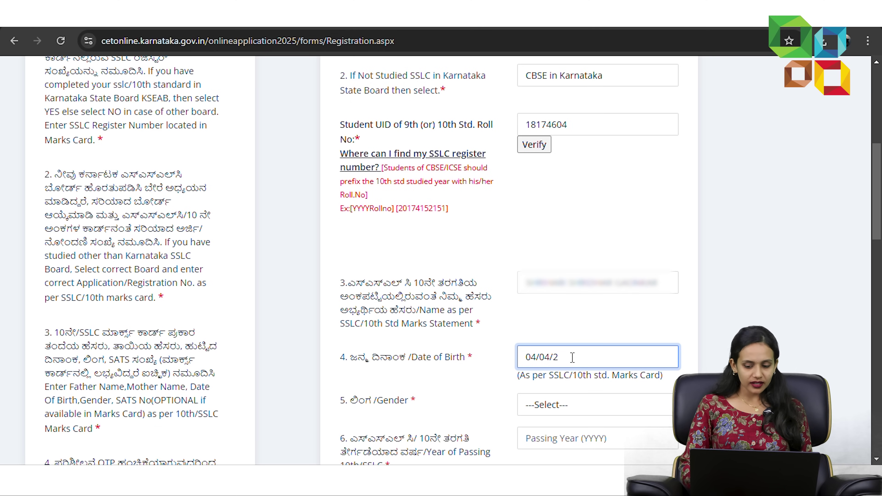
pyautogui.write('007')
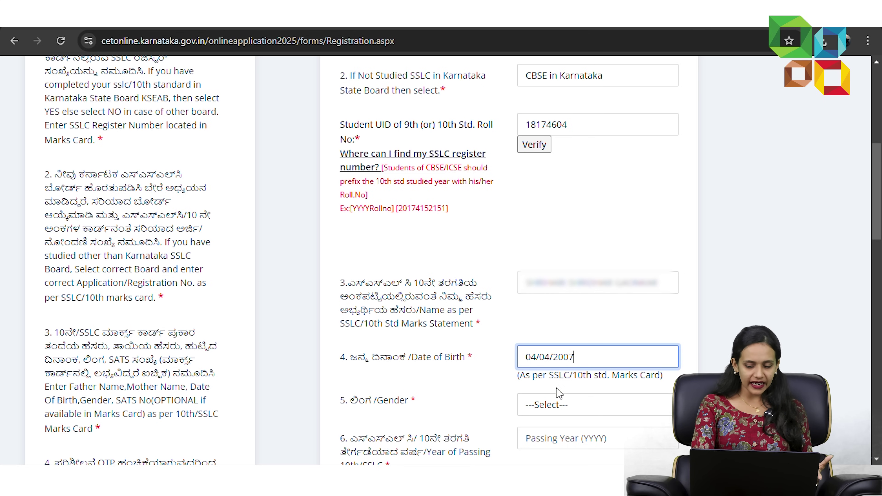
# - Set gender to Male and the SSLC year of passing to 2023
pyautogui.click(560, 404)
pyautogui.click(545, 354)
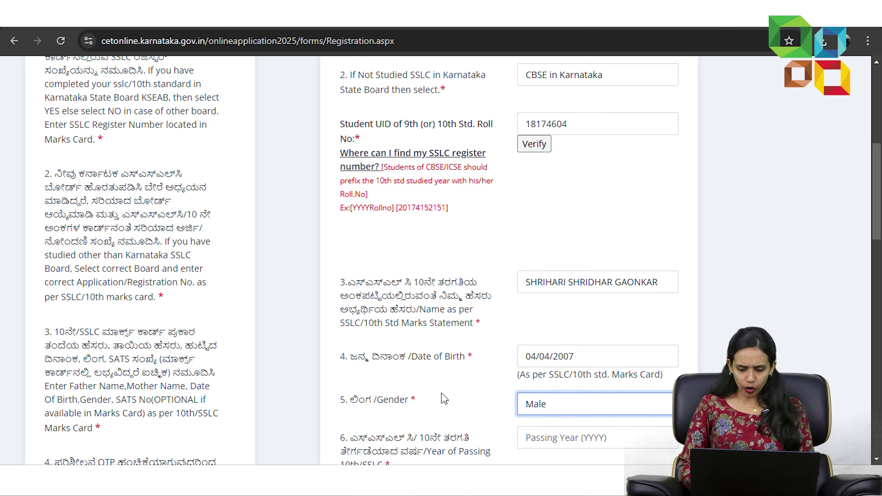
pyautogui.click(560, 379)
pyautogui.write('2023')
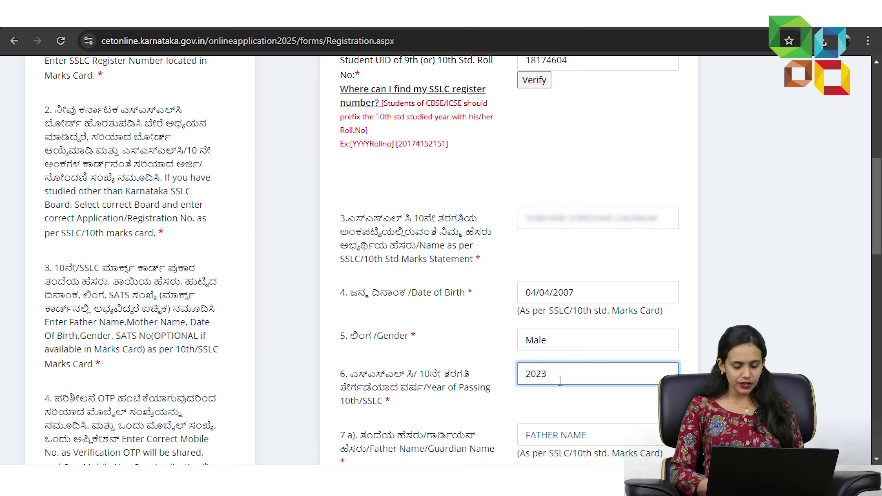
pyautogui.press('Tab')
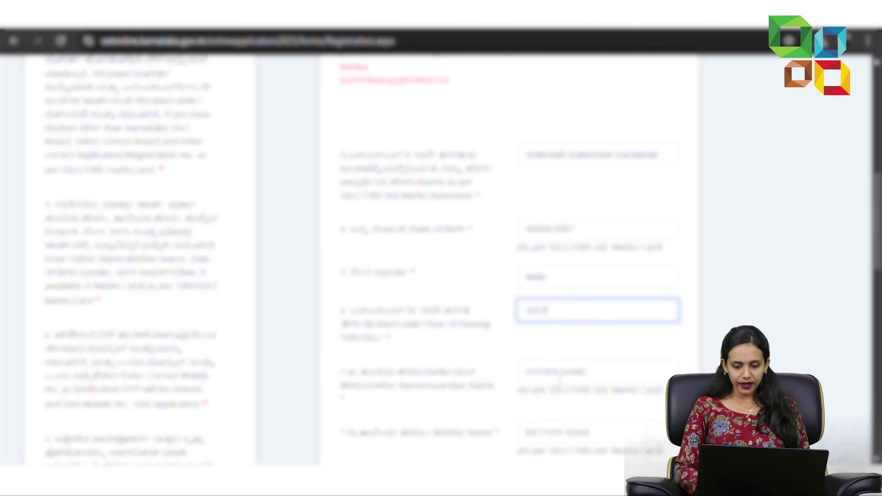
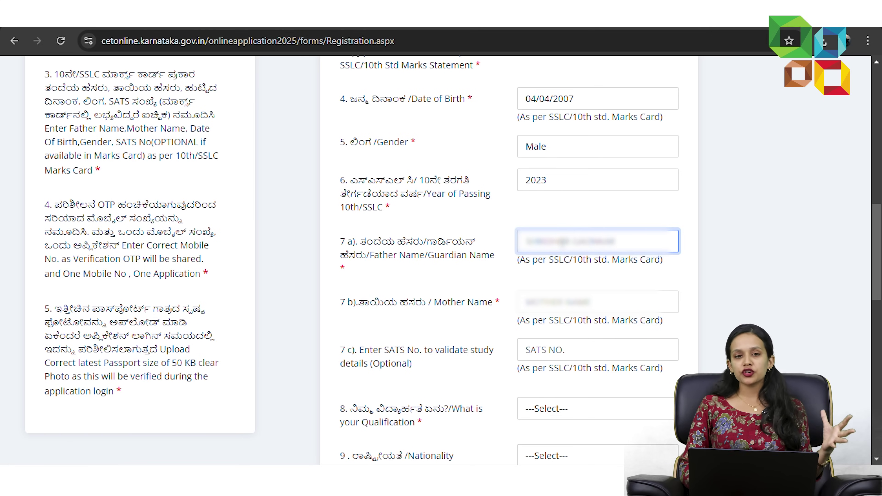
# - Fill in the father's name (7a) and mother's name as on the 10th marks card
pyautogui.click(567, 296)
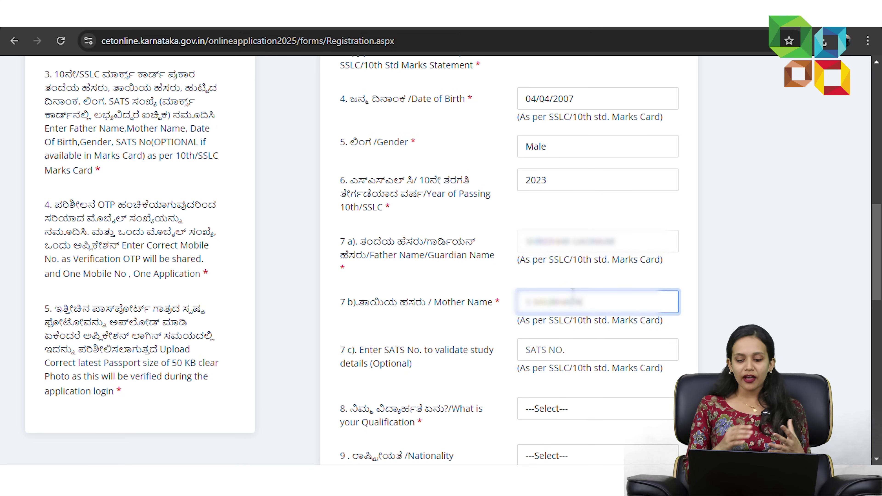
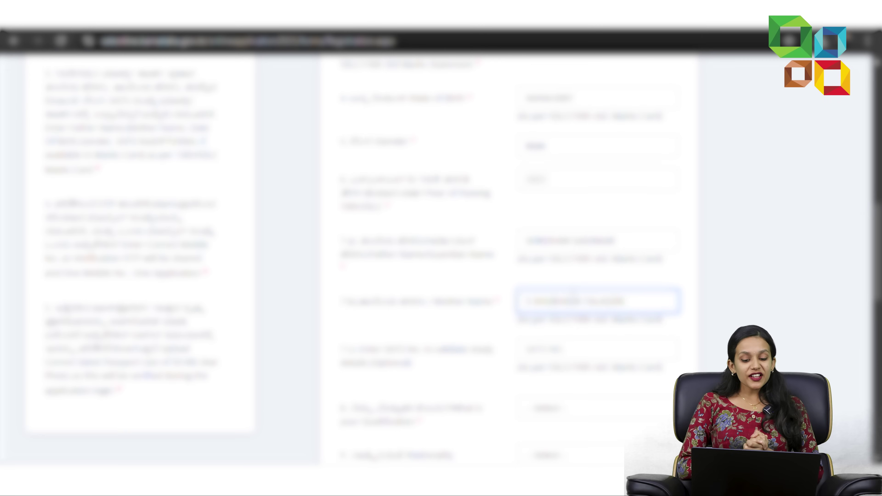
pyautogui.scroll(-2, 572, 291)
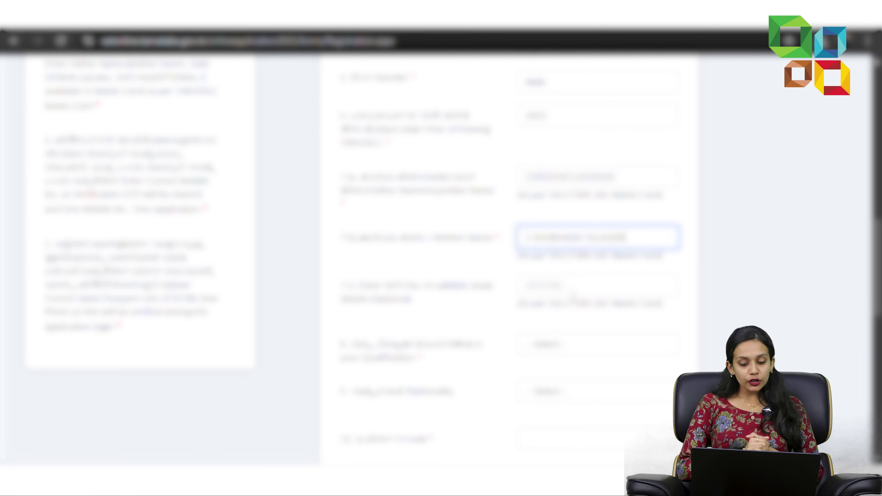
pyautogui.click(572, 285)
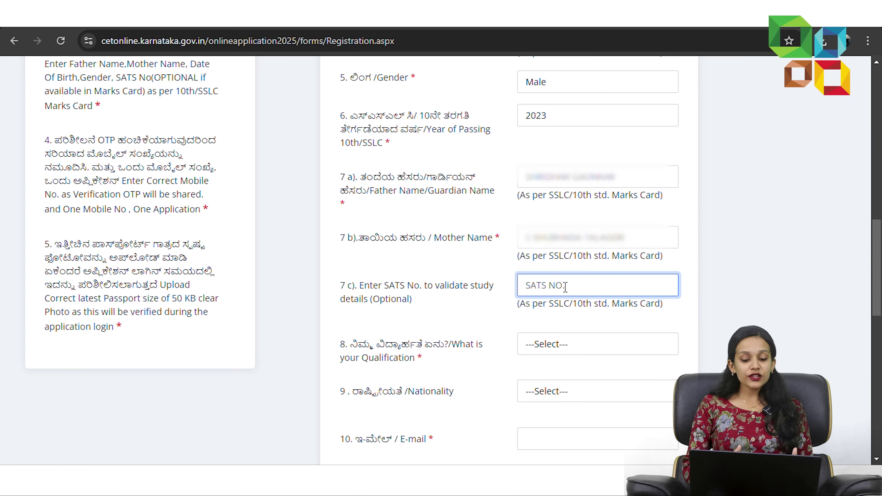
# - Choose II PUC/12th Std Science qualification and Indian nationality, and enter the candidate's e-mail address
pyautogui.click(571, 344)
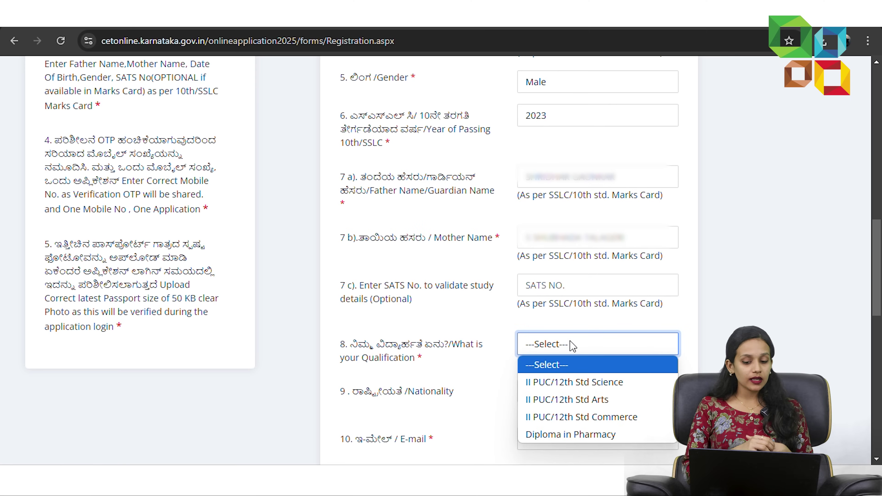
pyautogui.click(579, 382)
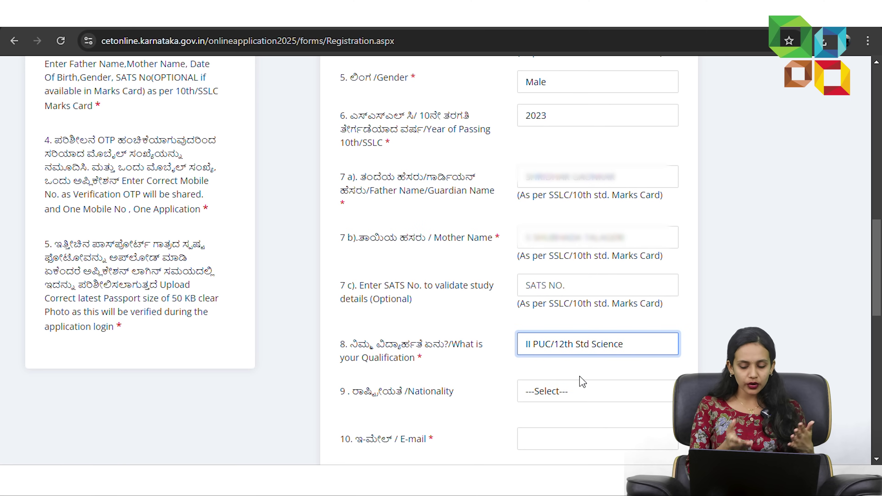
pyautogui.scroll(-2, 571, 354)
pyautogui.click(569, 334)
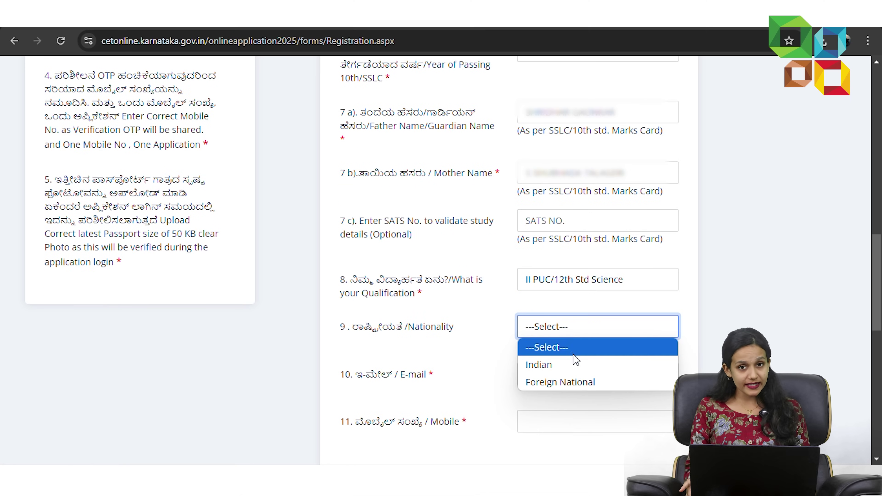
pyautogui.click(576, 365)
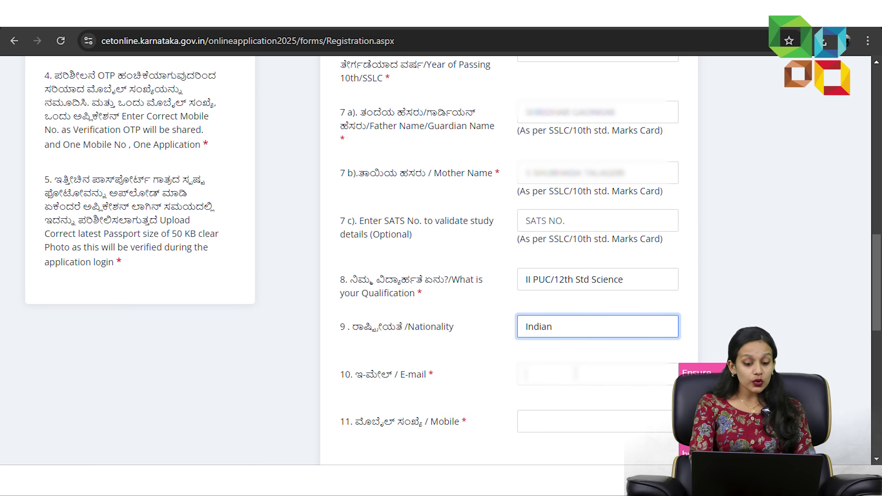
pyautogui.click(576, 368)
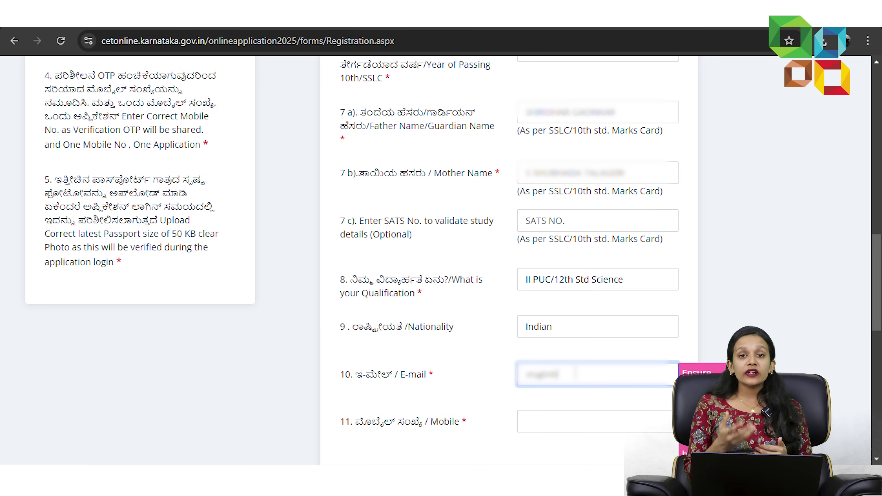
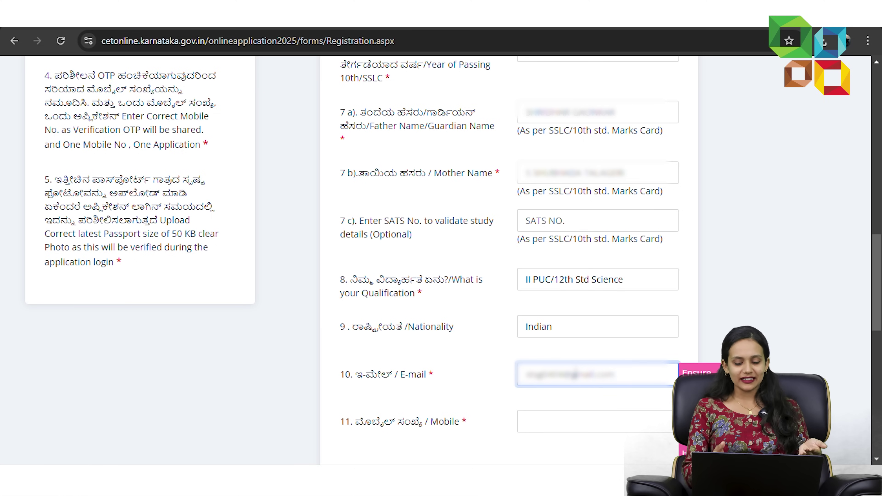
# - Set the new account password and confirm it in fields 12a and 12b
pyautogui.scroll(-3, 578, 365)
pyautogui.click(578, 356)
pyautogui.write('••')
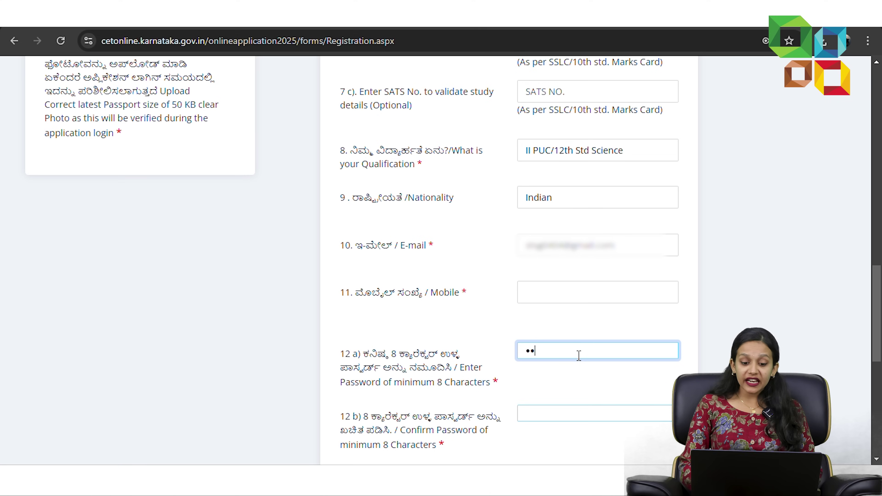
pyautogui.write('•••••')
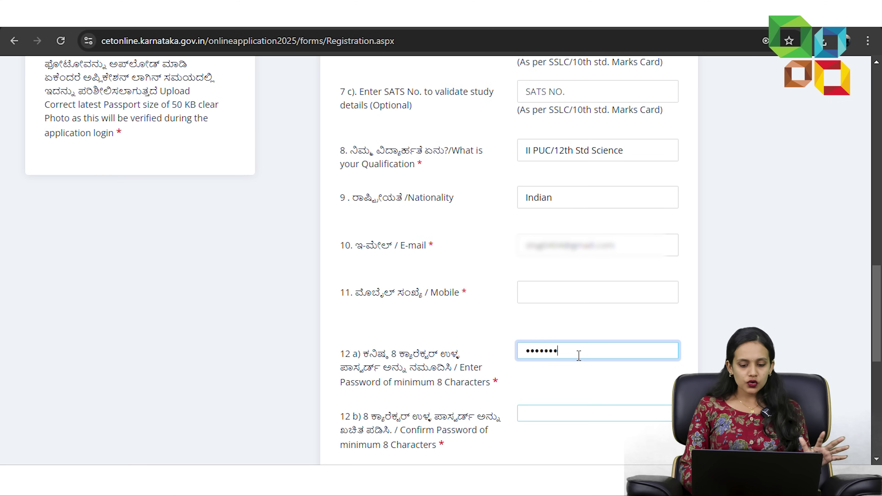
pyautogui.write('••')
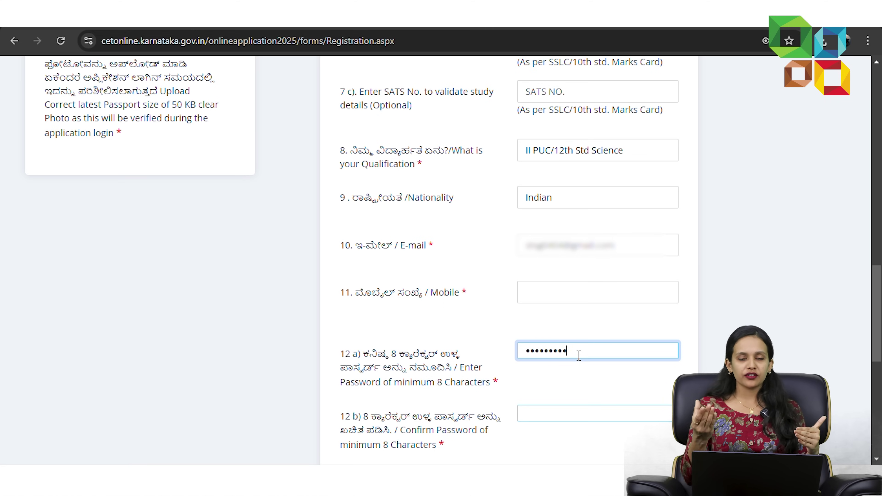
pyautogui.write('••')
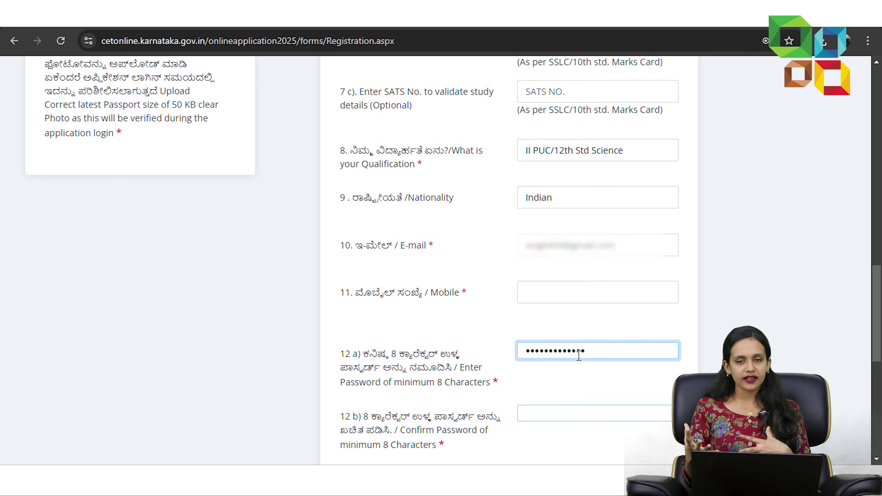
pyautogui.scroll(-3, 579, 354)
pyautogui.click(567, 288)
pyautogui.write('••••••••')
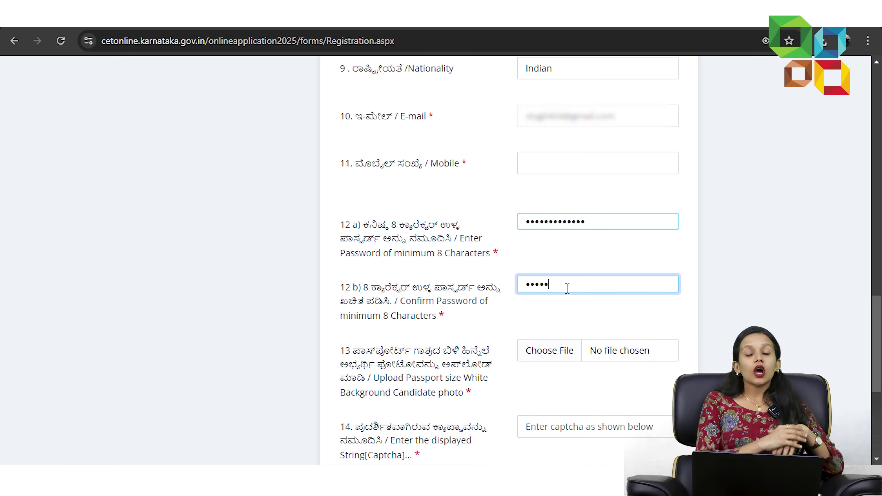
pyautogui.write('•')
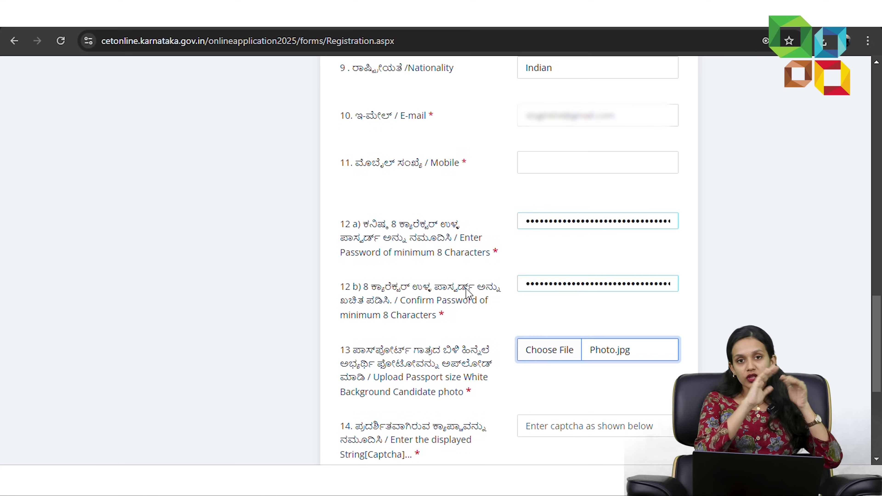
# - Enter the displayed captcha and return to the KEA application checklist page
pyautogui.scroll(-2, 547, 327)
pyautogui.click(569, 369)
pyautogui.write('8Hgwzd')
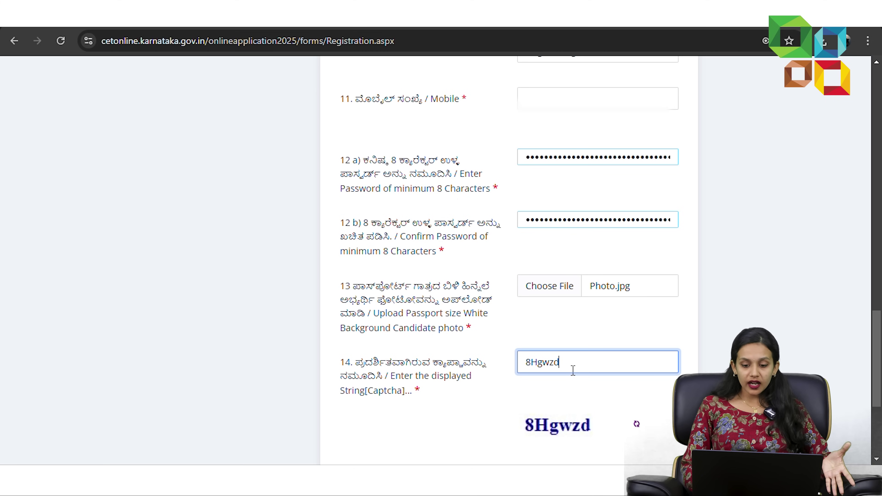
pyautogui.scroll(-5, 573, 368)
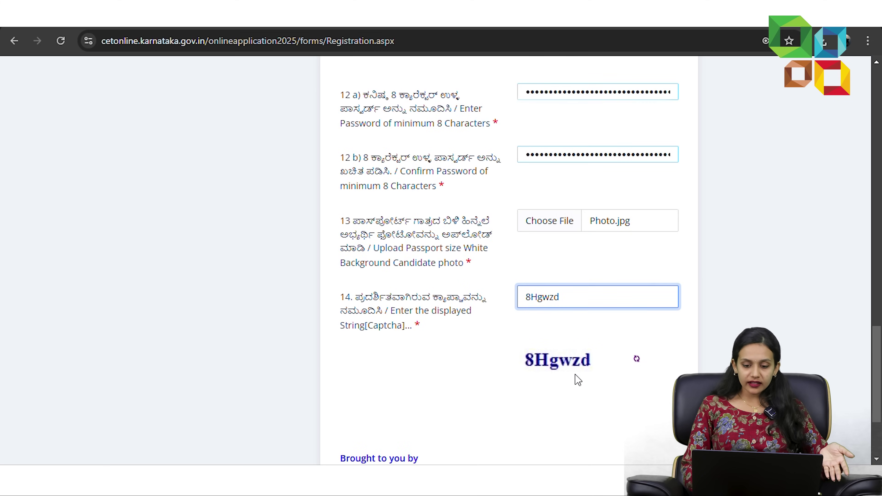
pyautogui.click(529, 291)
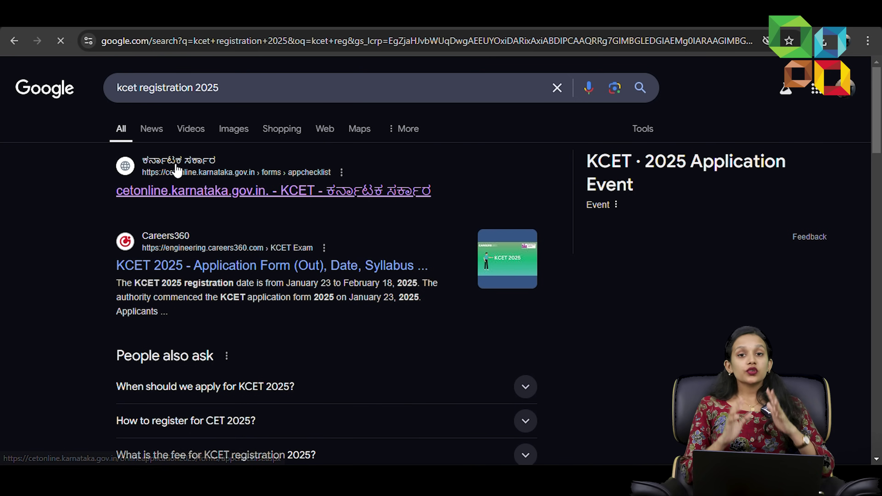
pyautogui.click(182, 192)
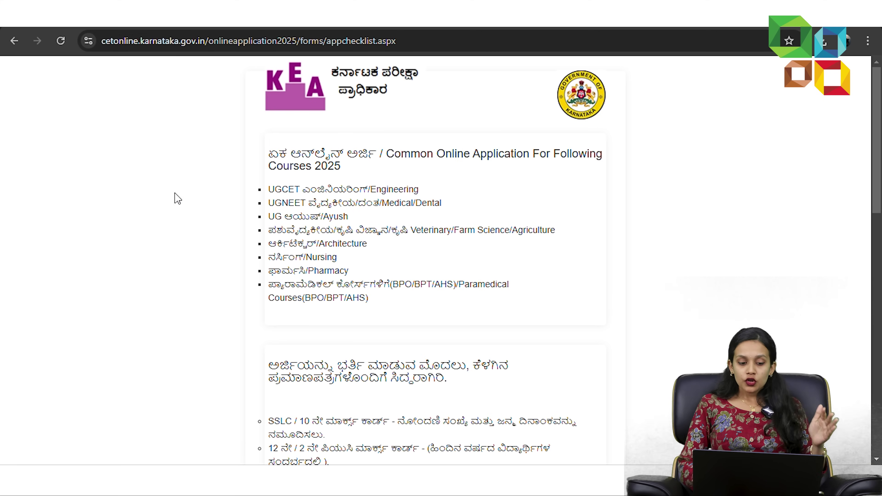
# - Go to the registered-user login form and fill in the saved Login Id
pyautogui.scroll(-2, 267, 191)
pyautogui.scroll(-12, 269, 190)
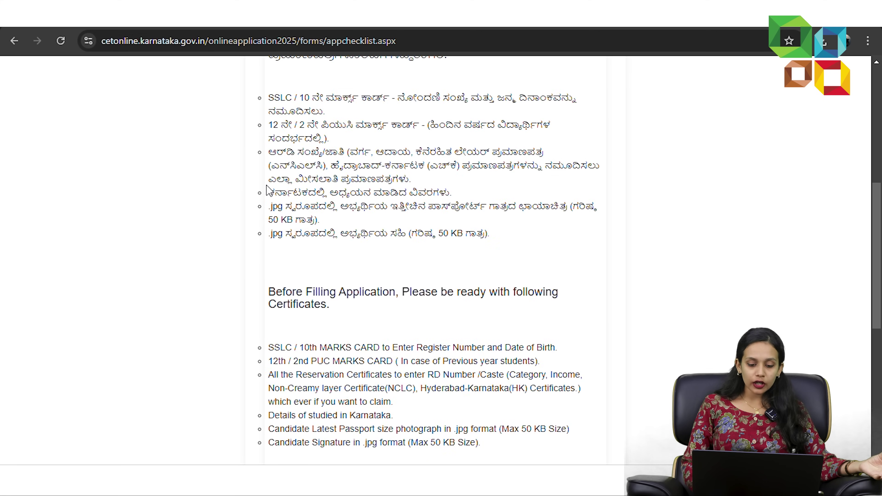
pyautogui.scroll(-1, 270, 191)
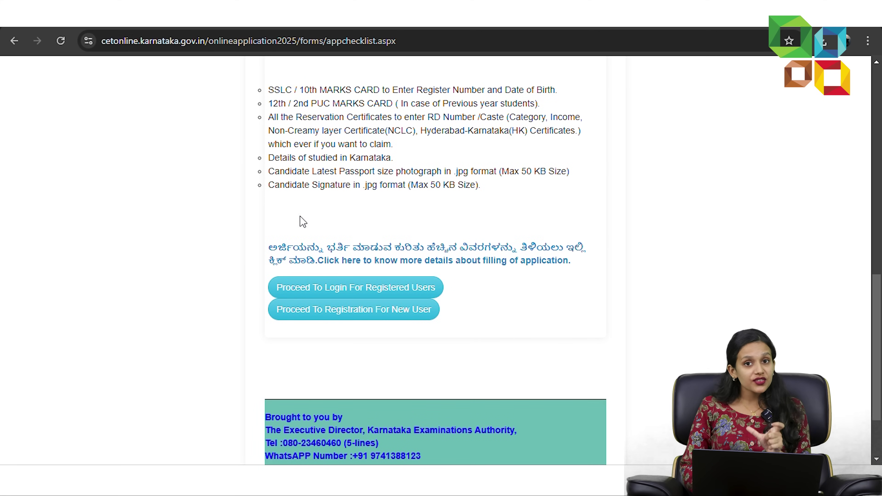
pyautogui.click(337, 288)
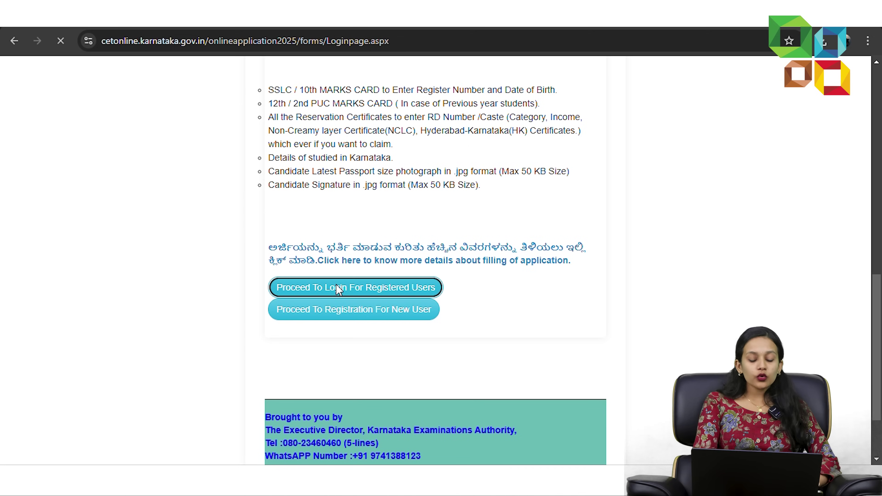
pyautogui.click(407, 411)
pyautogui.click(432, 442)
# - Enter the account password and captcha, then log in with the received OTP
pyautogui.scroll(-1, 423, 434)
pyautogui.click(408, 417)
pyautogui.write('•••••••••')
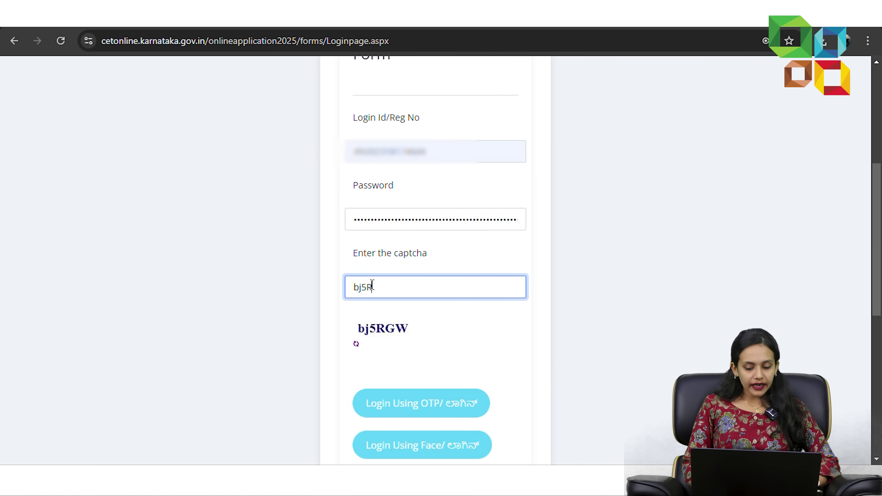
pyautogui.write('gw')
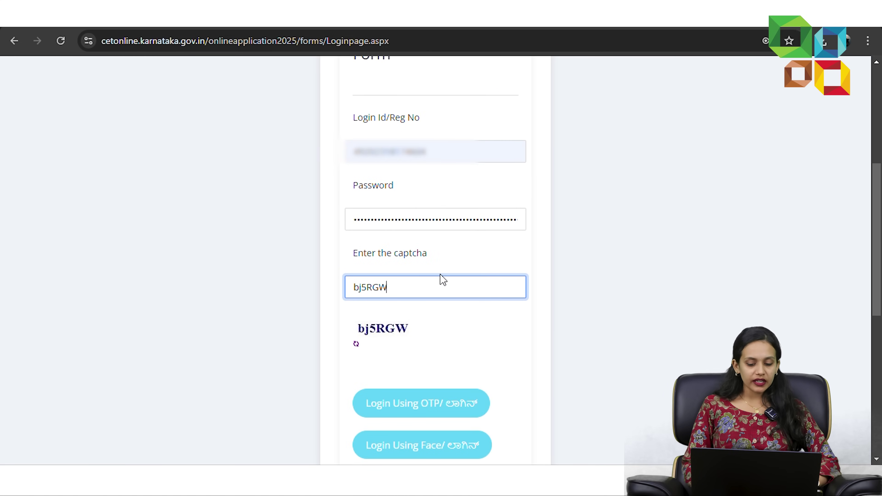
pyautogui.scroll(-2, 431, 389)
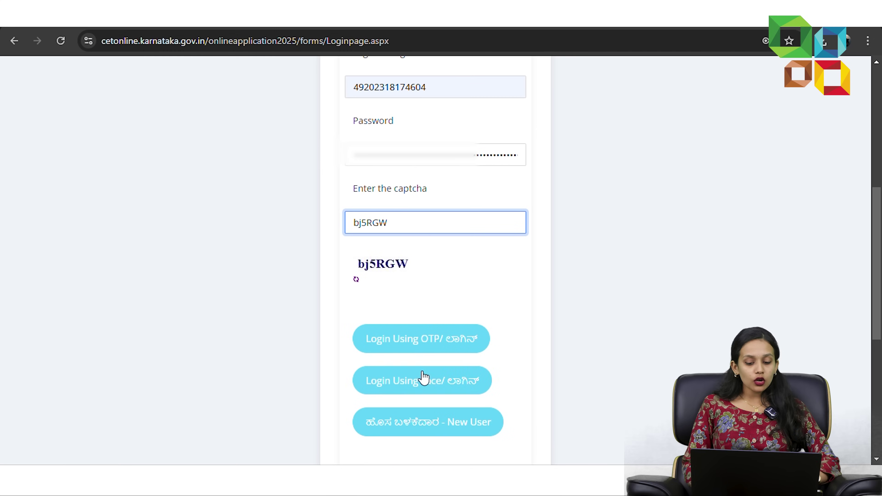
pyautogui.click(429, 352)
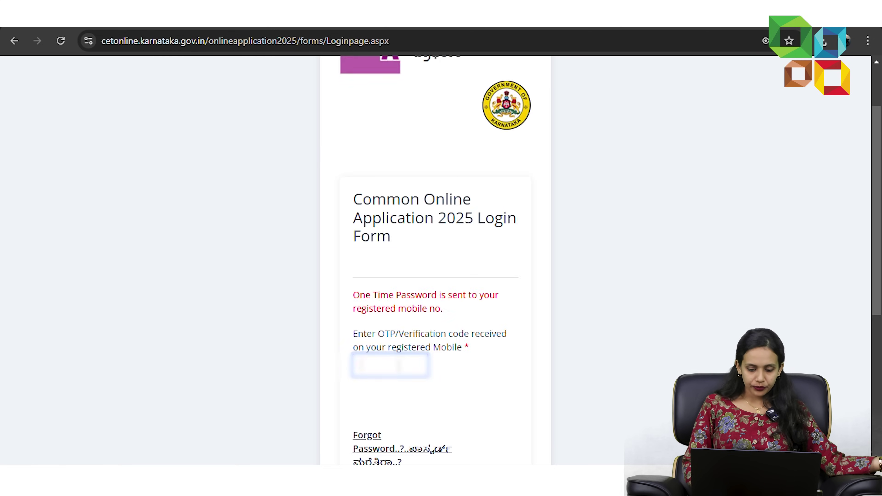
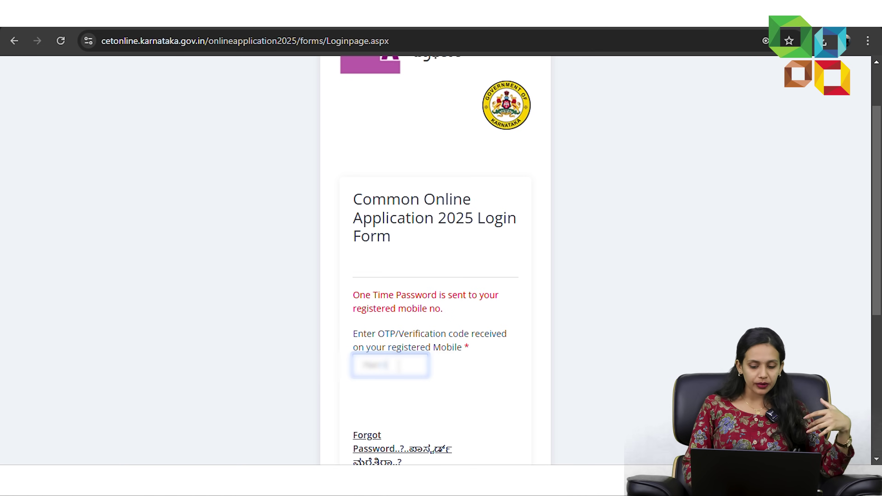
pyautogui.press('Return')
pyautogui.scroll(-1, 521, 278)
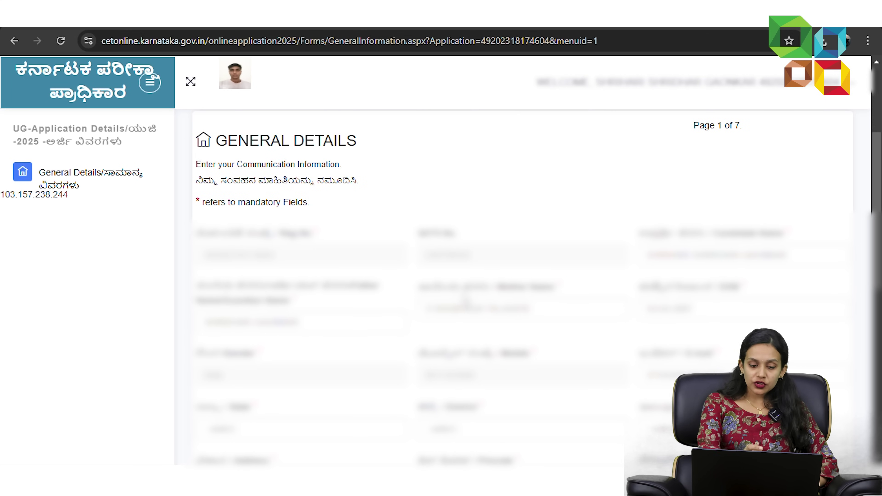
# - Set the address to KARNATAKA, UTTARA KANNADA, KARWAR, with the pasted address line and pincode
pyautogui.scroll(-3, 319, 334)
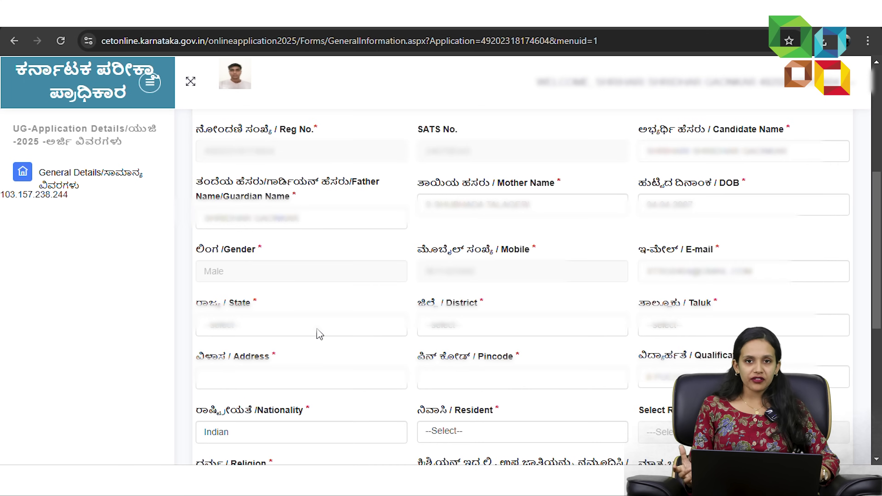
pyautogui.click(320, 326)
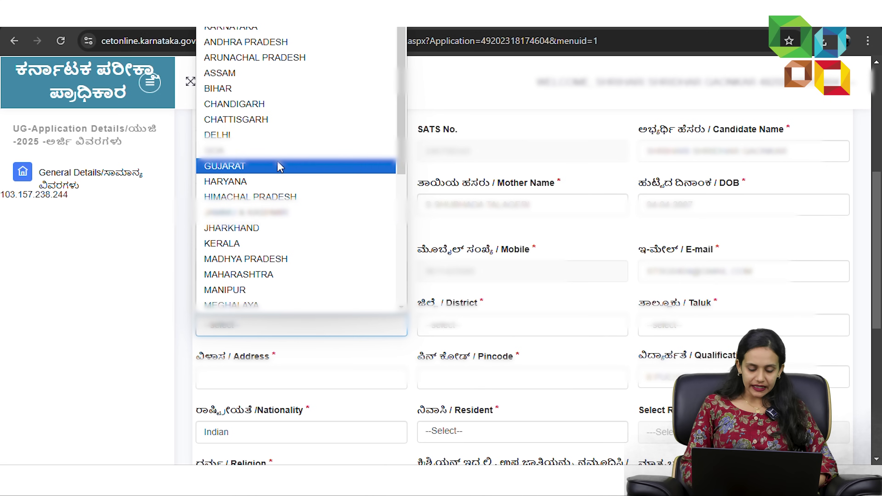
pyautogui.click(281, 29)
pyautogui.click(486, 325)
pyautogui.click(479, 274)
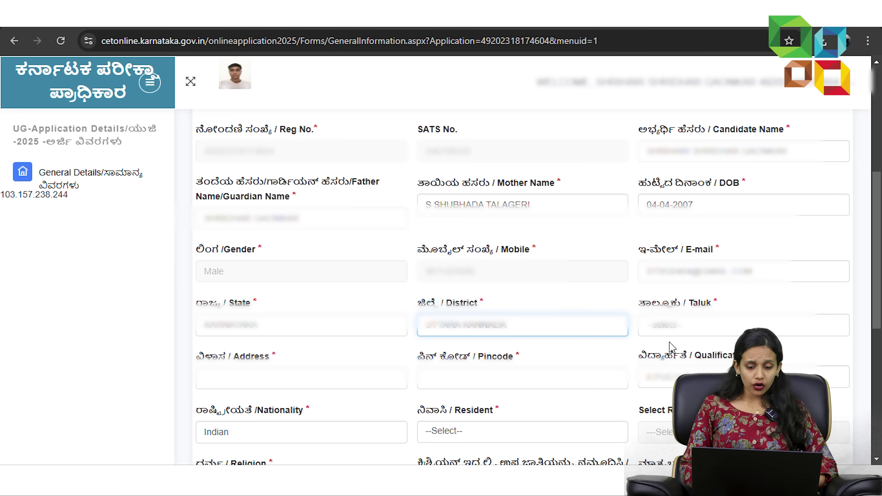
pyautogui.click(679, 327)
pyautogui.click(693, 137)
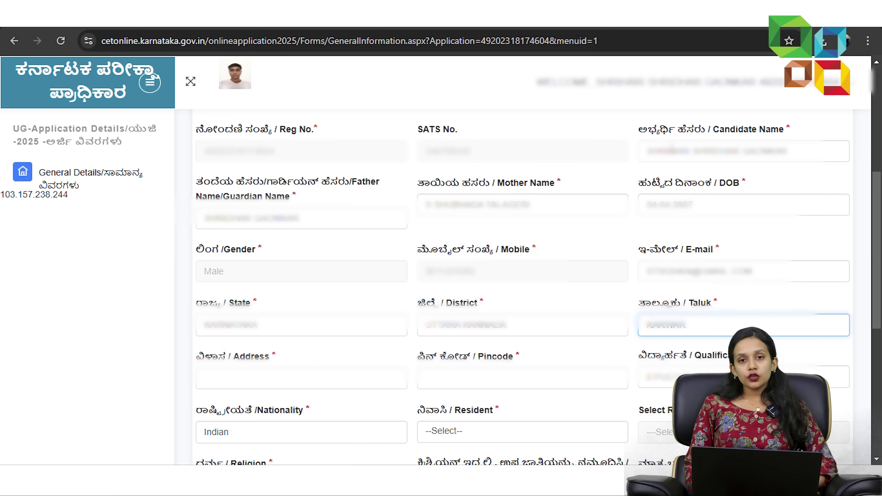
pyautogui.click(276, 379)
pyautogui.hotkey('ctrl', 'v')
pyautogui.write('NA')
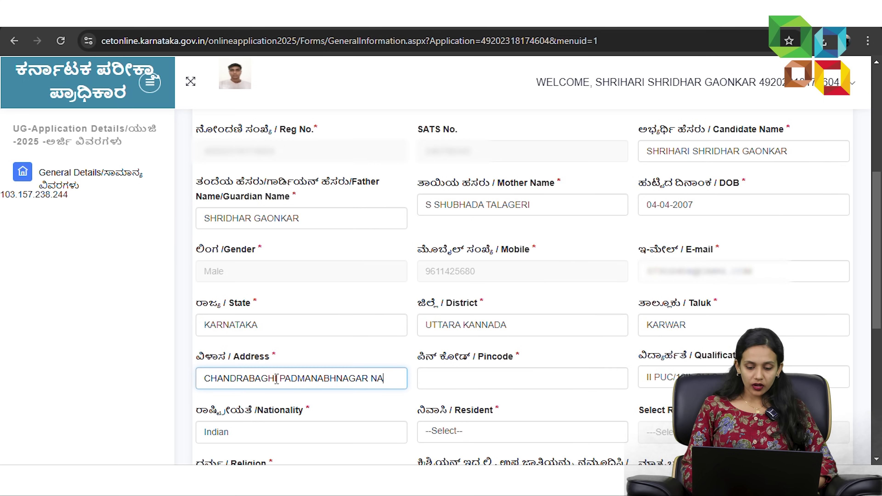
pyautogui.click(515, 378)
pyautogui.write('581')
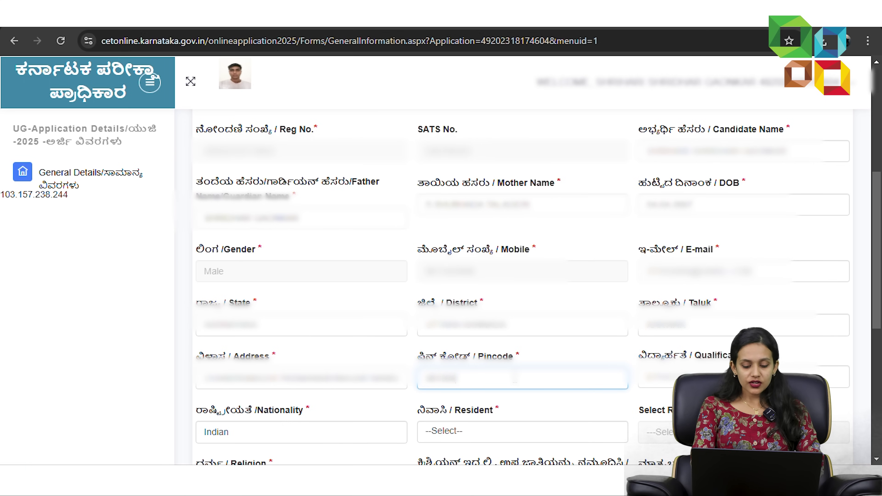
pyautogui.scroll(-2, 628, 378)
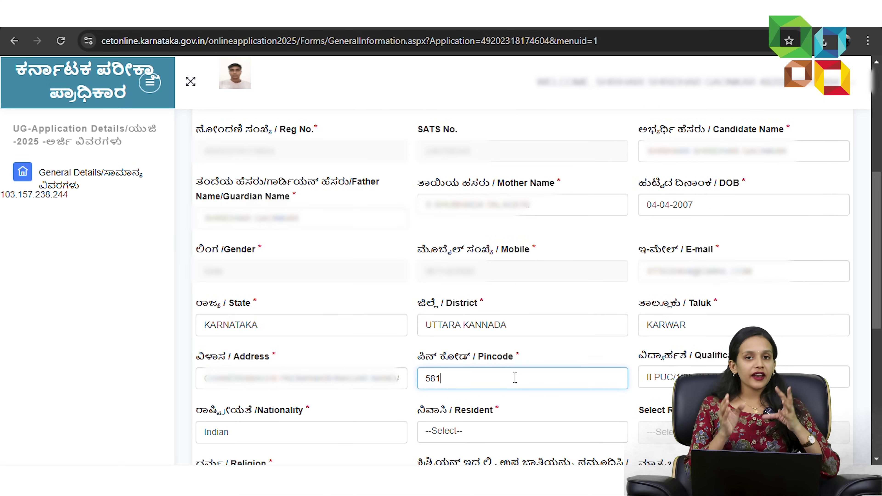
pyautogui.write('304')
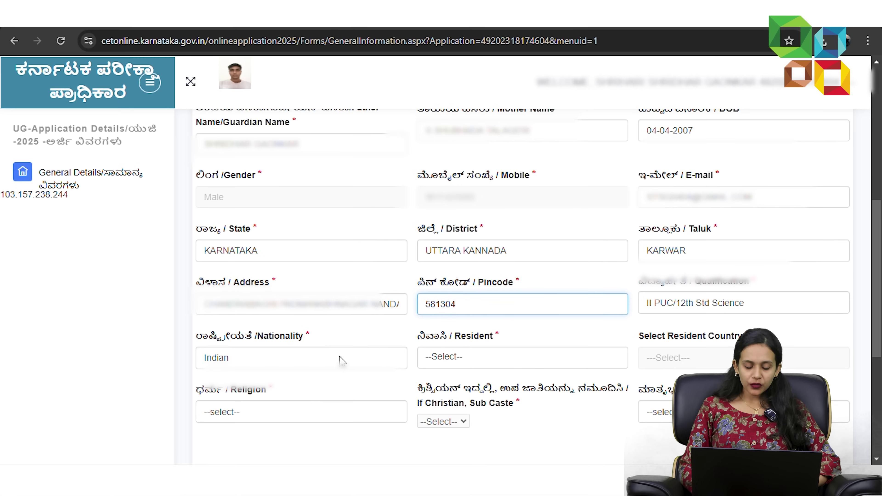
# - Mark the candidate Resident of India, religion Hindu, and mother tongue Kannada
pyautogui.click(467, 358)
pyautogui.click(460, 393)
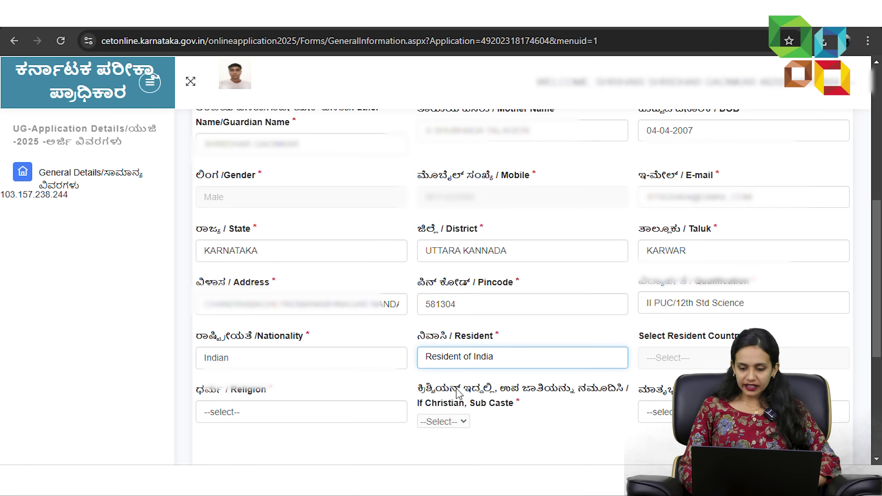
pyautogui.scroll(-2, 325, 365)
pyautogui.click(325, 347)
pyautogui.click(305, 220)
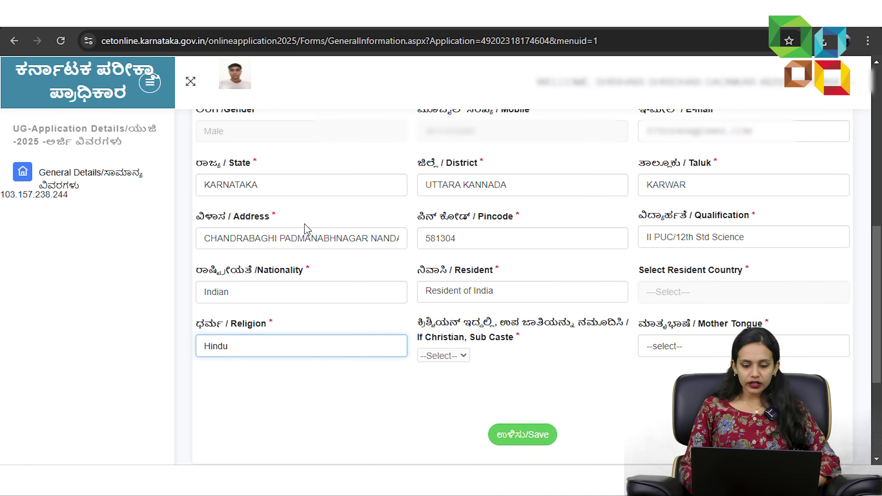
pyautogui.click(694, 346)
pyautogui.click(705, 203)
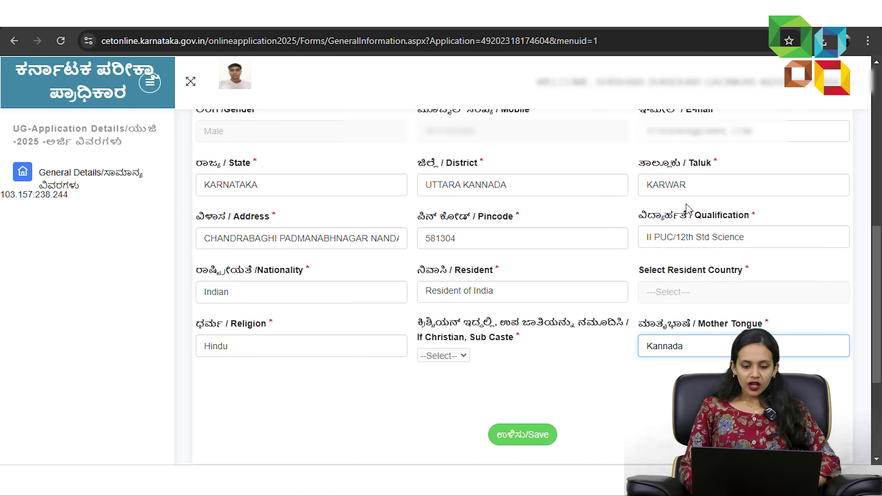
pyautogui.scroll(-1, 388, 337)
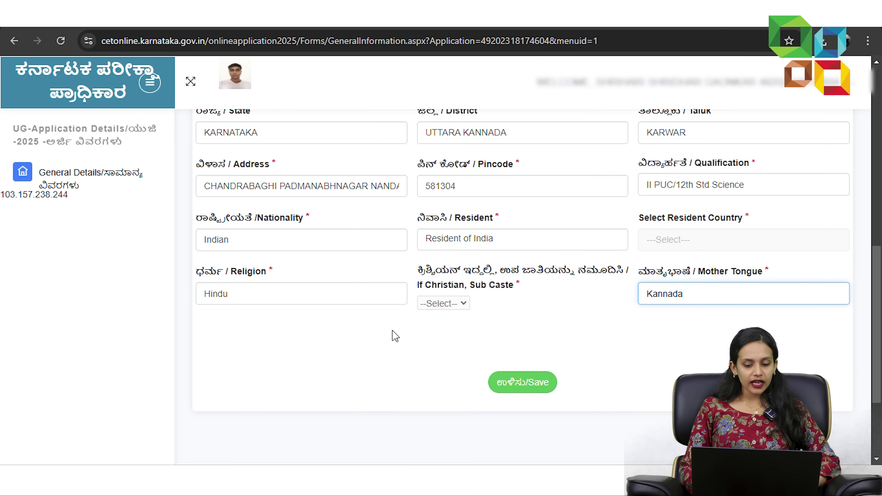
pyautogui.click(466, 329)
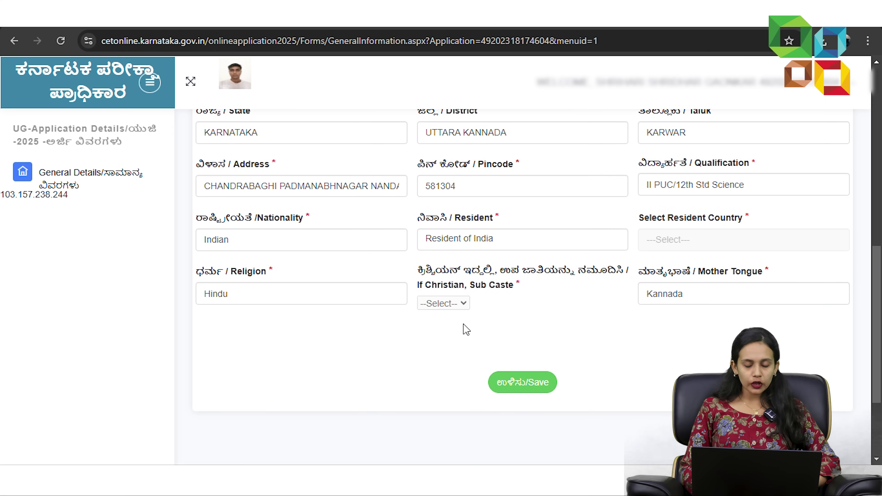
# - Save the general details and continue to the PUC / 12th Study Details page
pyautogui.click(514, 383)
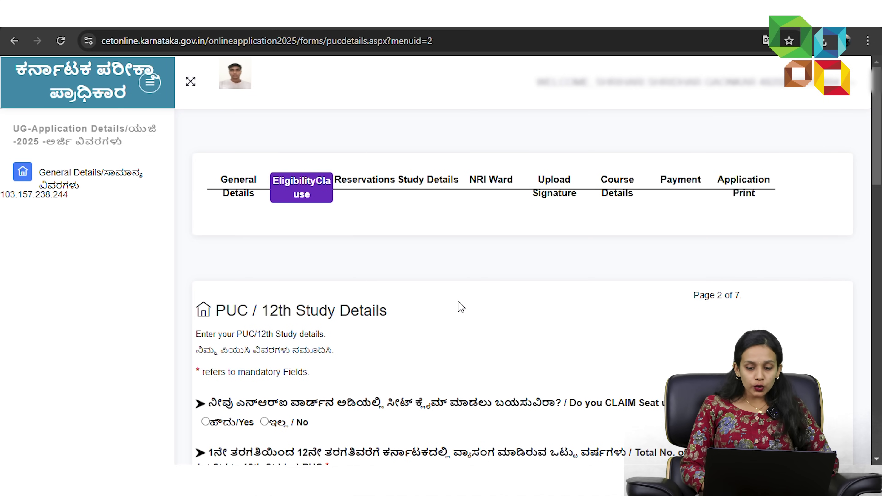
pyautogui.scroll(-3, 461, 307)
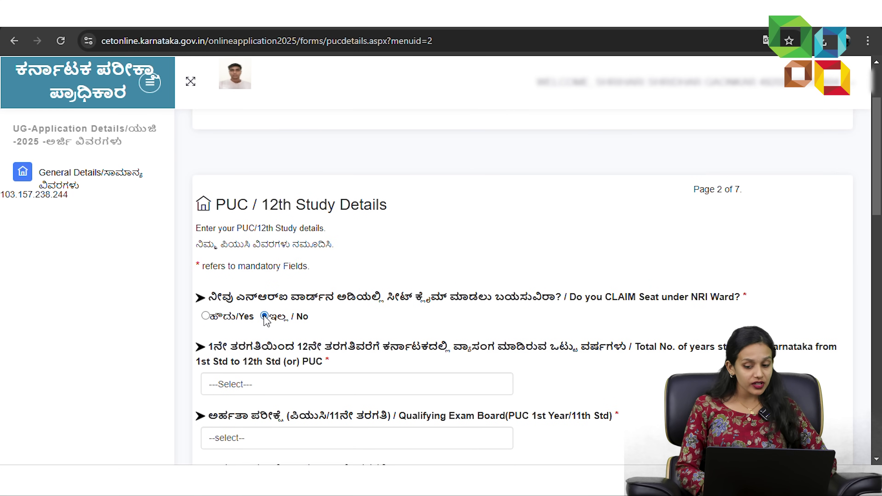
pyautogui.scroll(-2, 277, 314)
# - Record 12 years of study in Karnataka
pyautogui.click(288, 309)
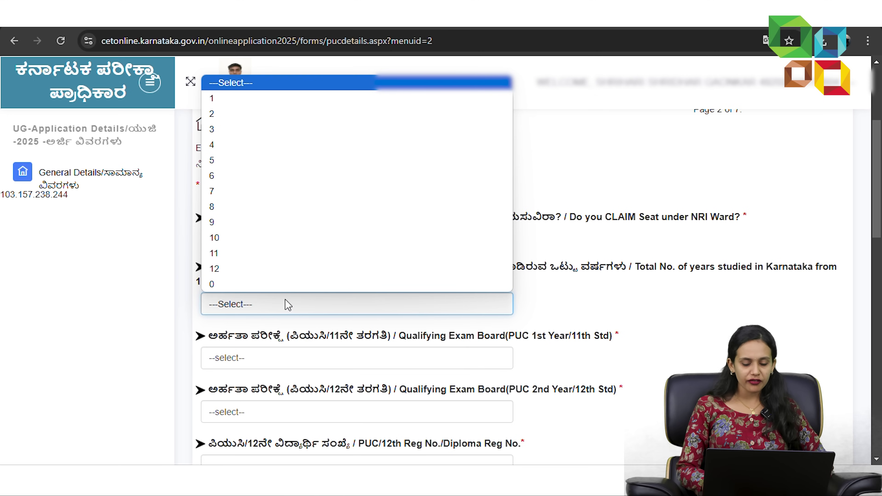
pyautogui.click(284, 268)
pyautogui.scroll(-1, 282, 271)
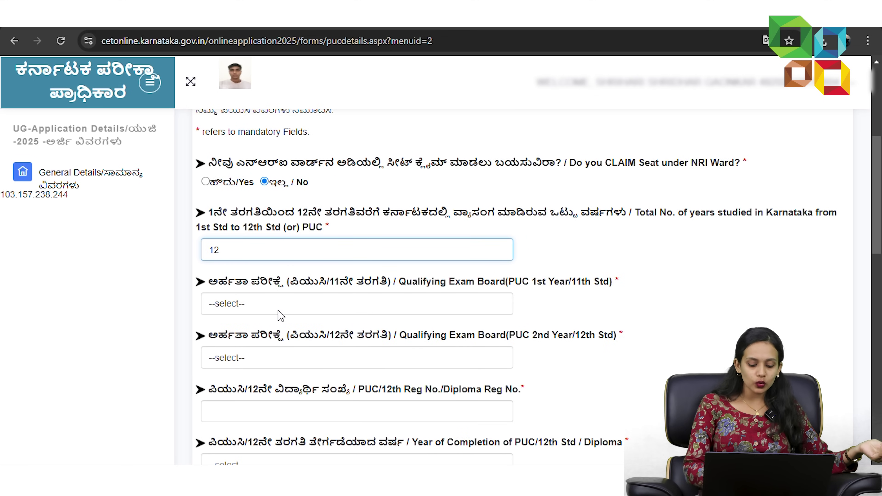
pyautogui.scroll(1, 280, 316)
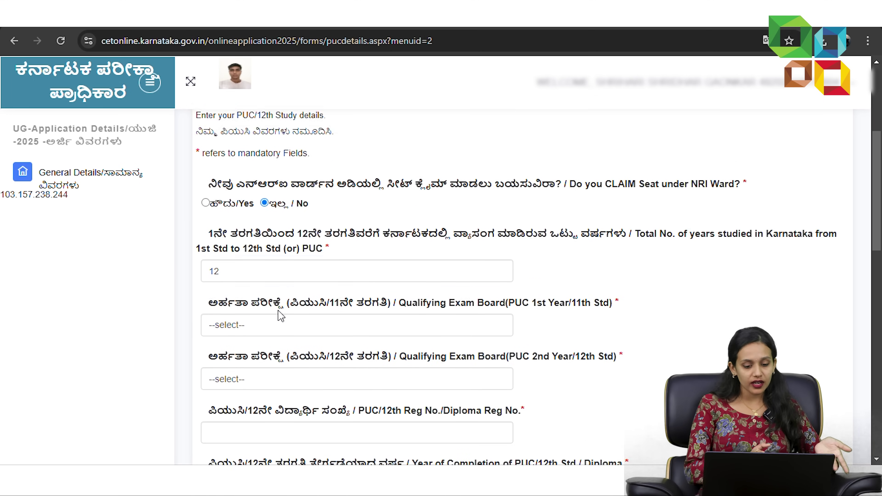
# - Choose KARNATAKA ( STATE BOARD ) as the exam board for PUC 1st and 2nd year
pyautogui.click(256, 358)
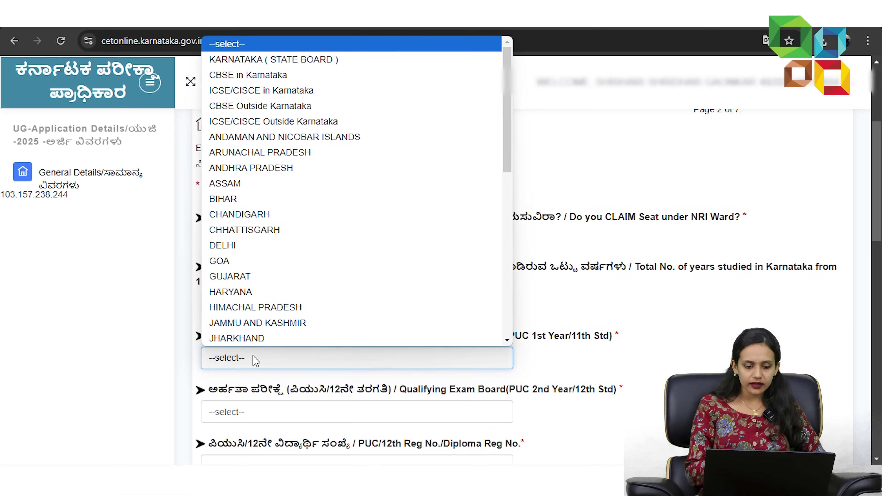
pyautogui.click(341, 59)
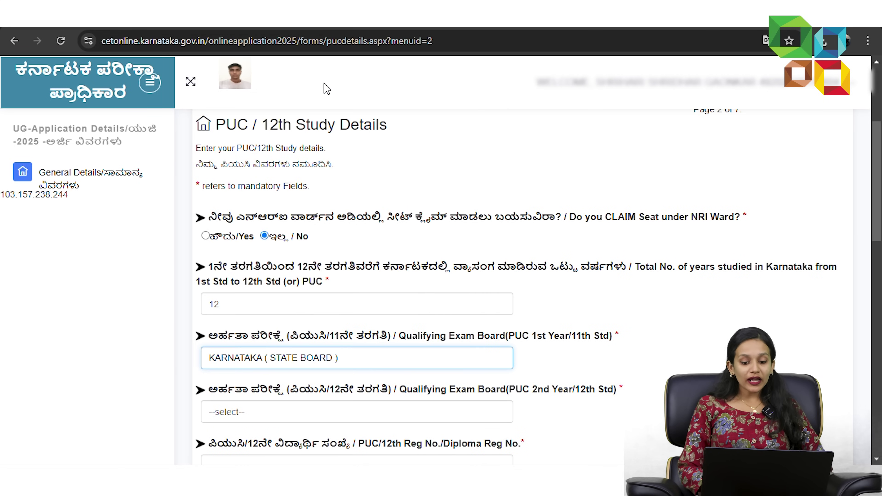
pyautogui.scroll(-2, 347, 278)
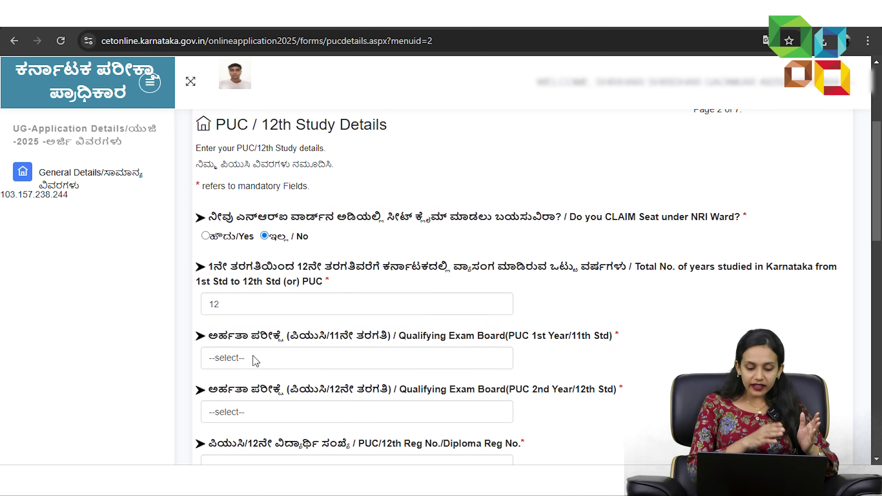
pyautogui.click(255, 358)
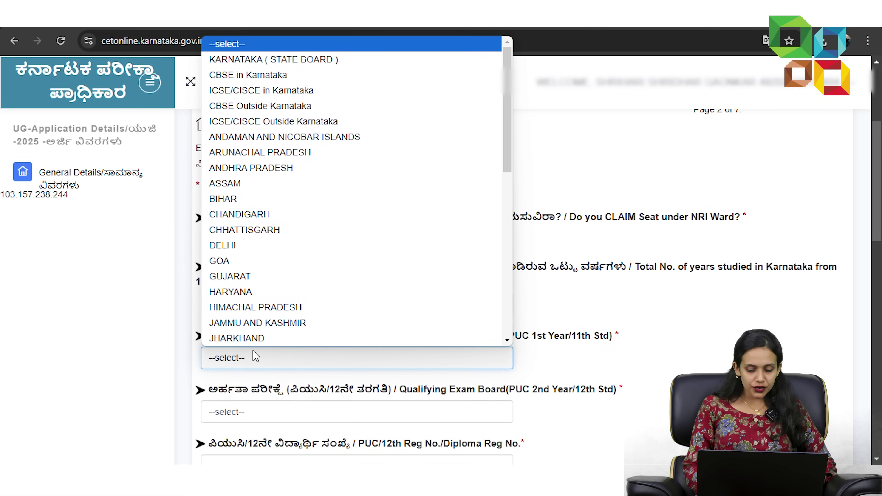
pyautogui.click(341, 59)
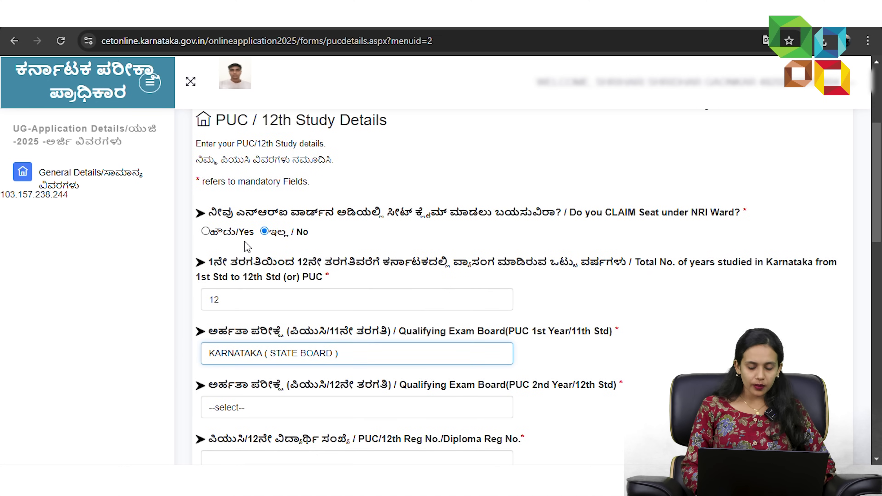
pyautogui.scroll(-3, 247, 247)
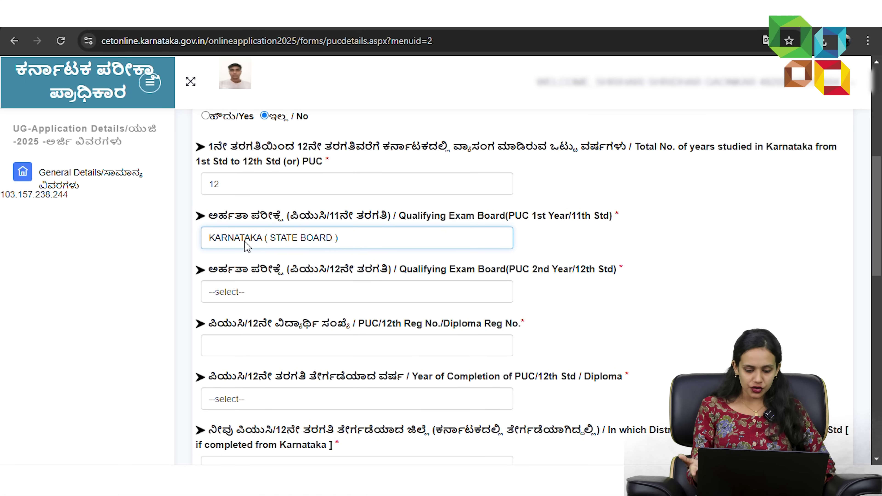
pyautogui.click(269, 305)
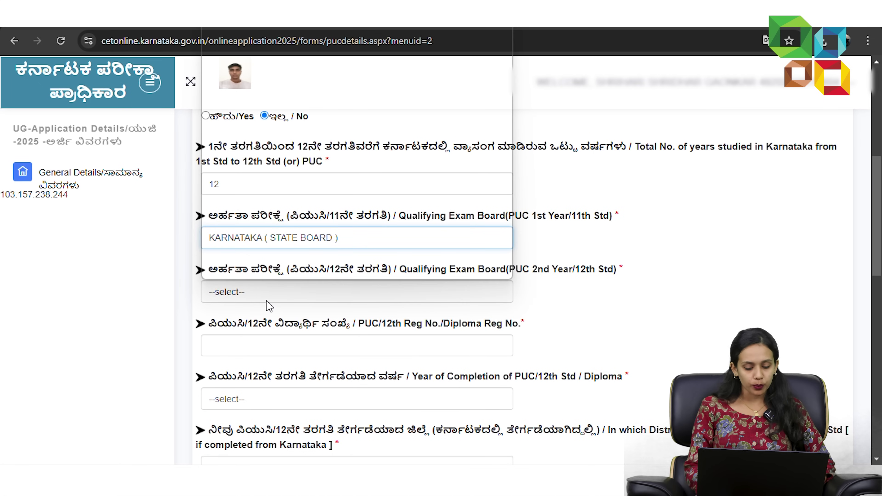
pyautogui.click(263, 296)
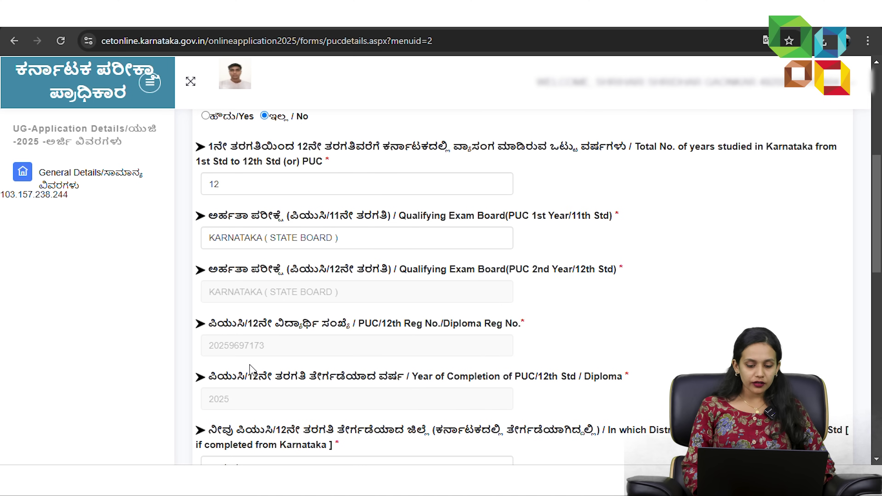
pyautogui.scroll(-1, 250, 362)
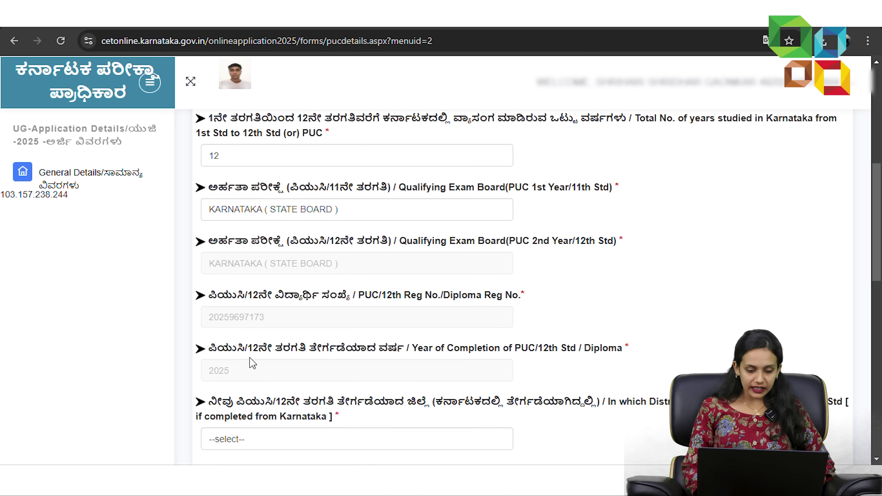
pyautogui.scroll(-1, 249, 357)
pyautogui.scroll(-2, 249, 356)
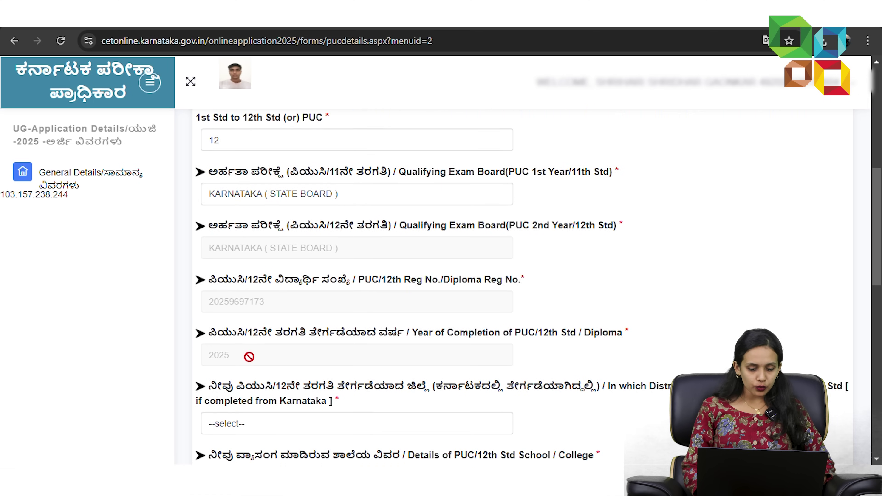
# - Set the PUC district to MANGALURU (DAKSHINA KANNADA) and the college type to Private
pyautogui.scroll(-1, 243, 382)
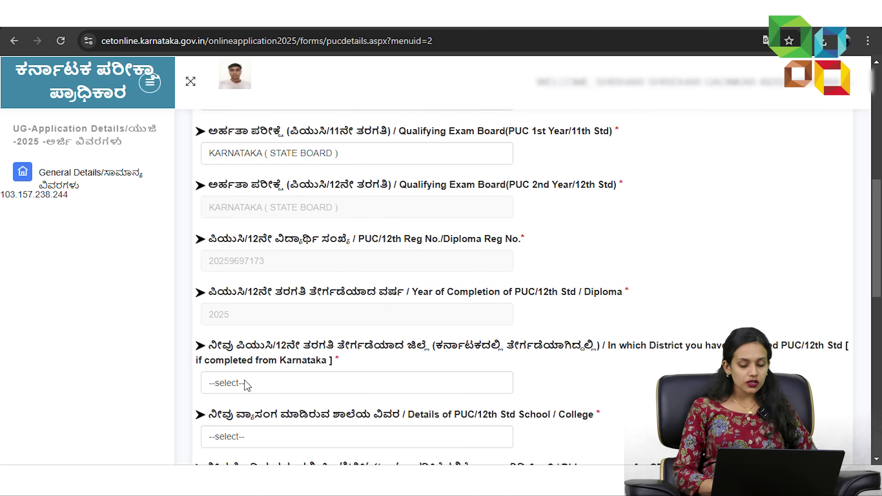
pyautogui.click(245, 384)
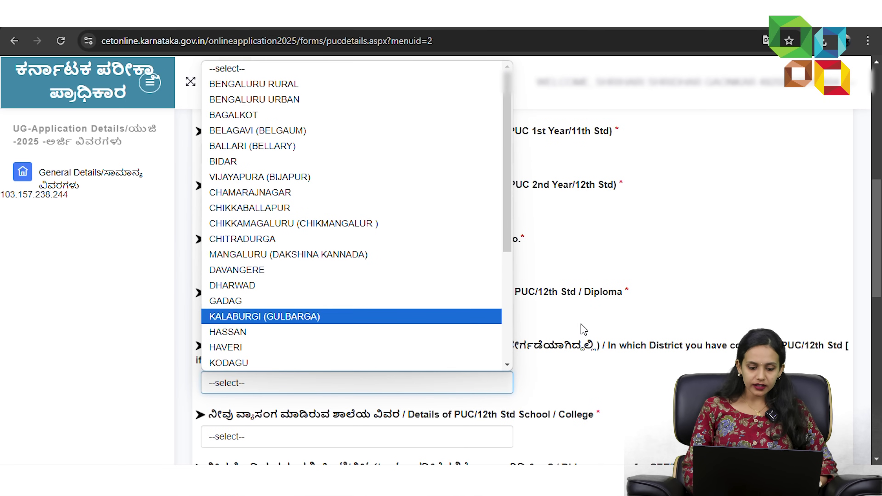
pyautogui.scroll(-1, 258, 228)
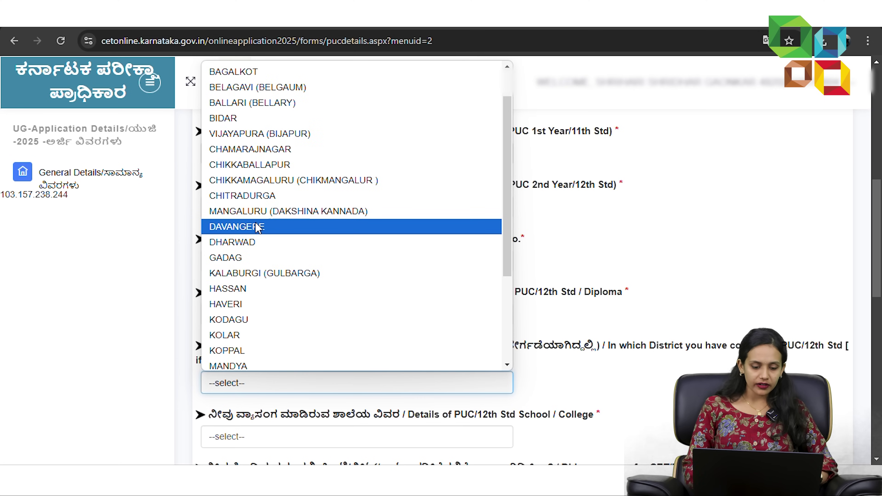
pyautogui.click(246, 212)
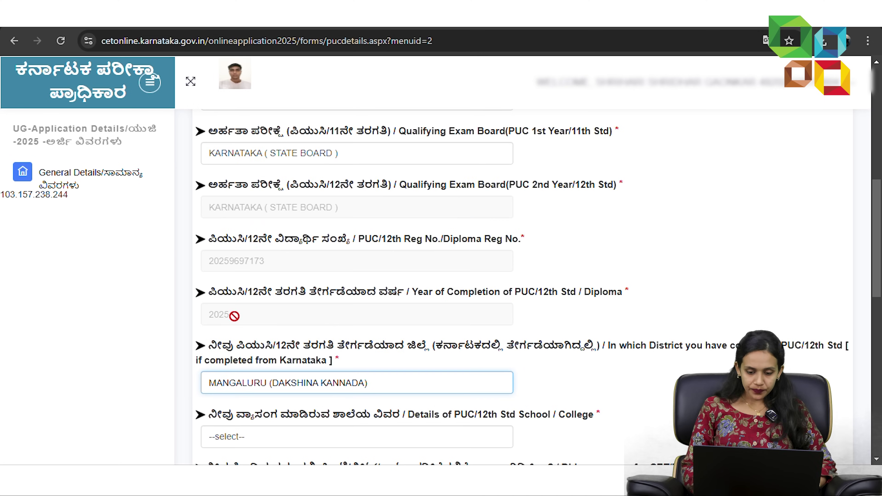
pyautogui.scroll(-3, 289, 316)
pyautogui.click(291, 320)
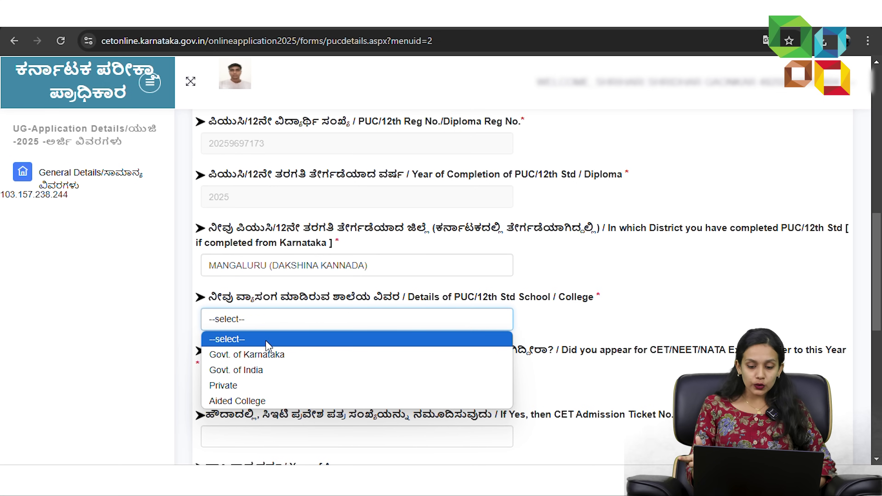
pyautogui.click(229, 391)
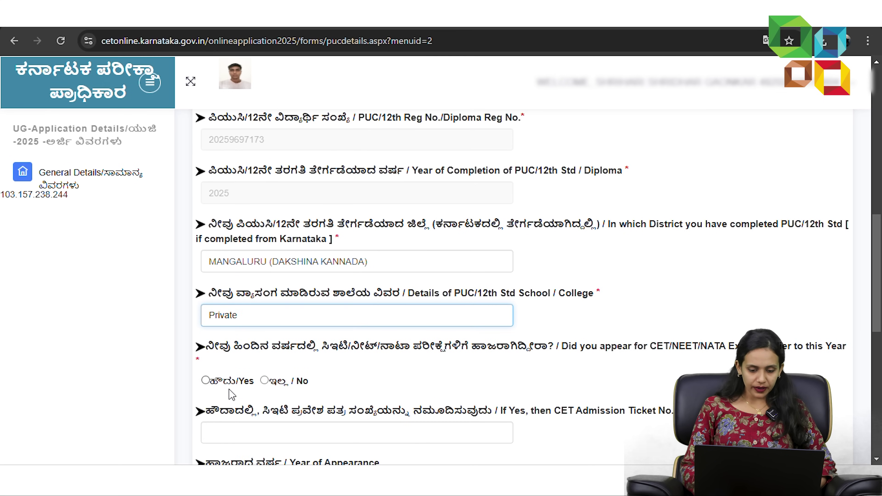
# - Answer No to earlier CET/NEET/NATA exams and keep eligibility Clause - a
pyautogui.scroll(-2, 232, 395)
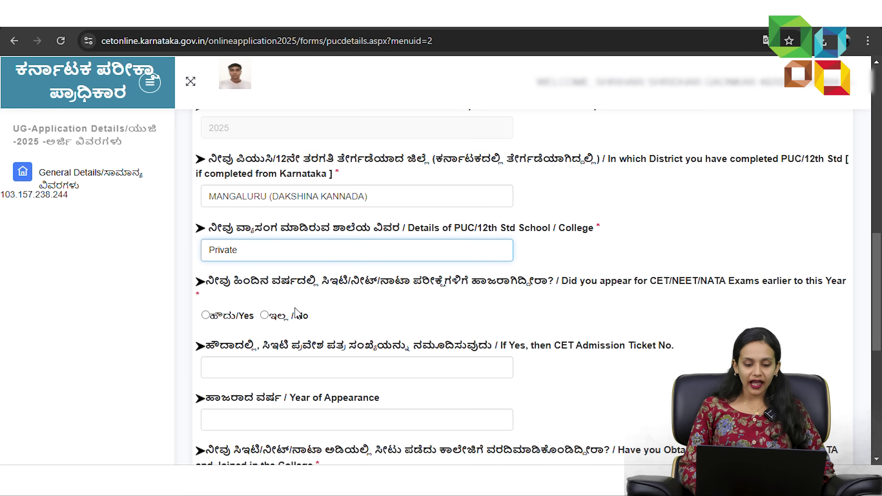
pyautogui.click(294, 315)
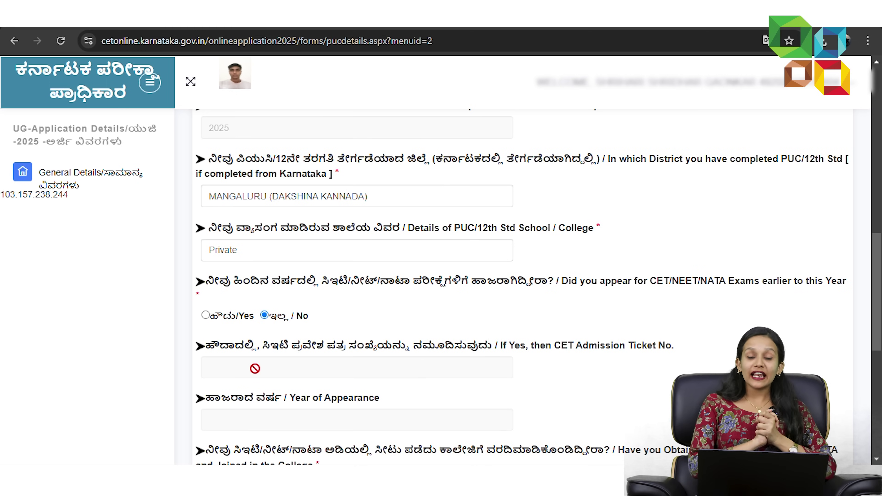
pyautogui.scroll(-2, 255, 368)
pyautogui.scroll(-2, 249, 378)
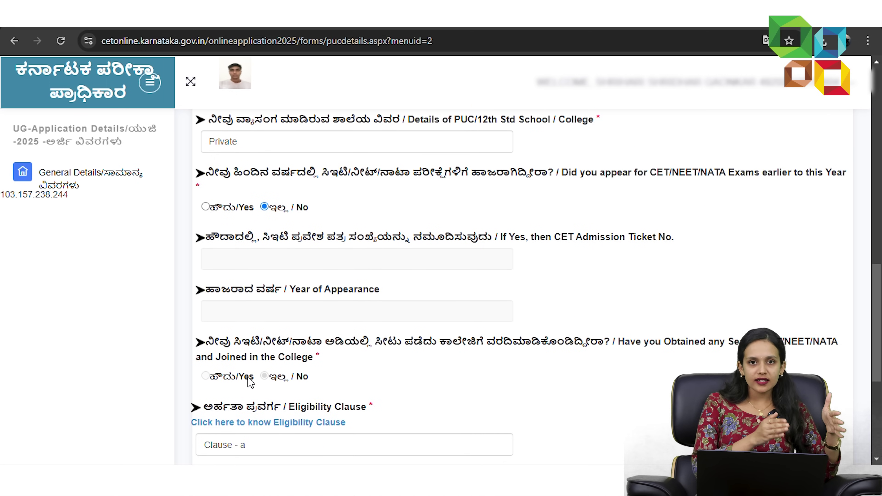
pyautogui.scroll(-1, 249, 376)
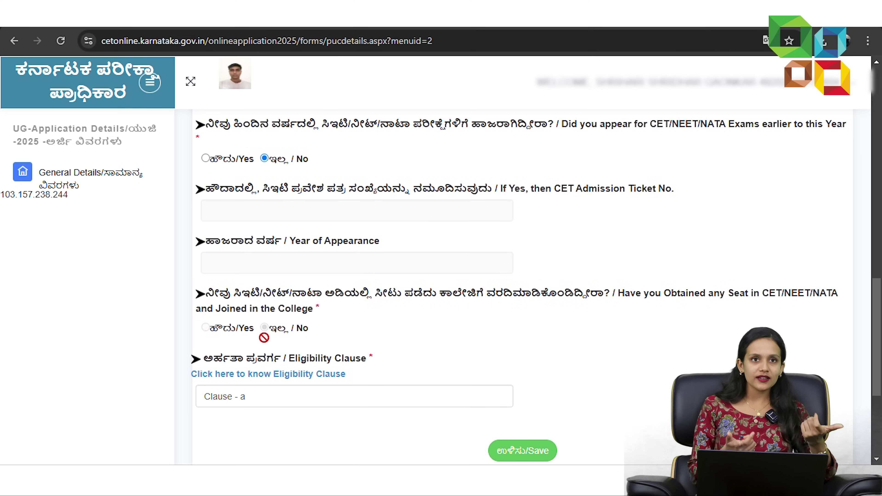
pyautogui.scroll(-1, 253, 374)
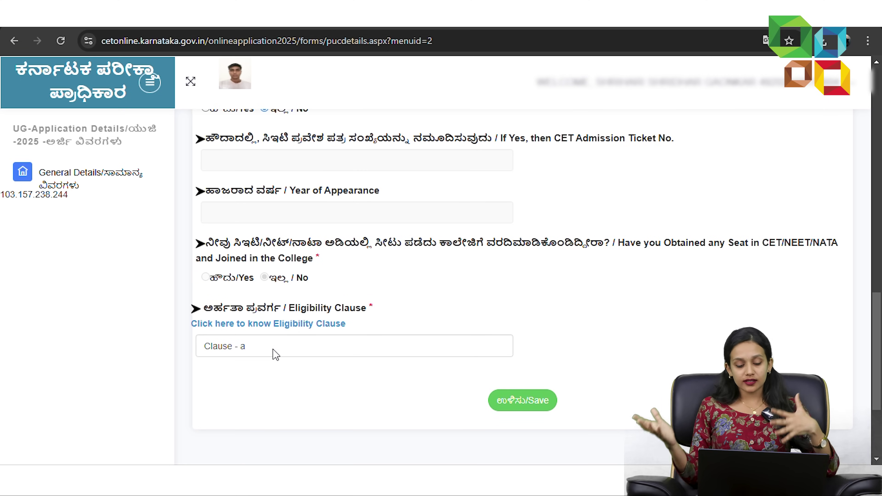
pyautogui.click(263, 352)
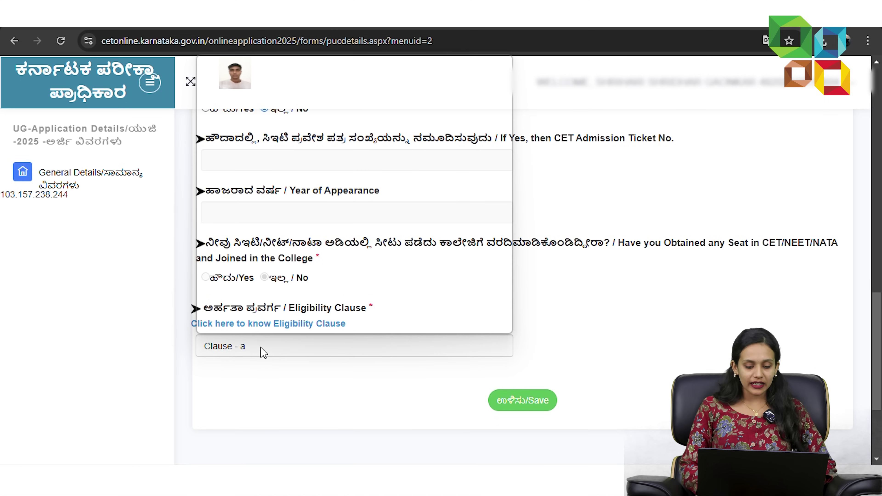
pyautogui.click(257, 367)
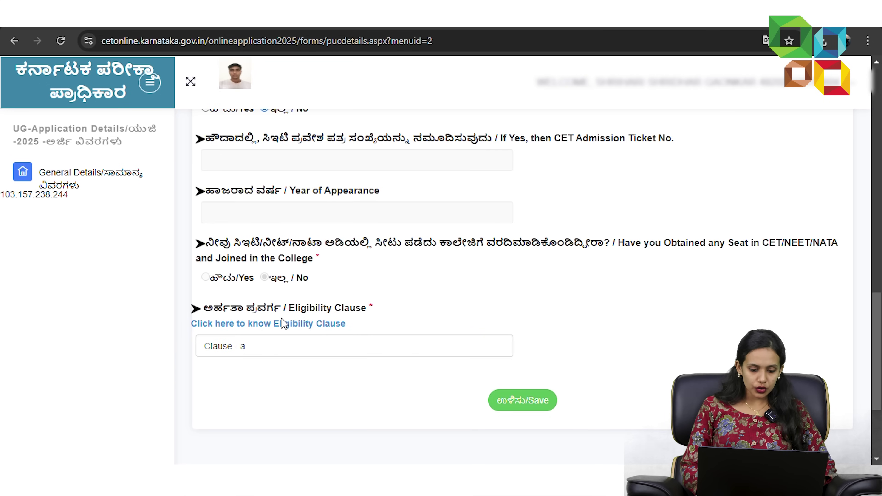
pyautogui.click(282, 325)
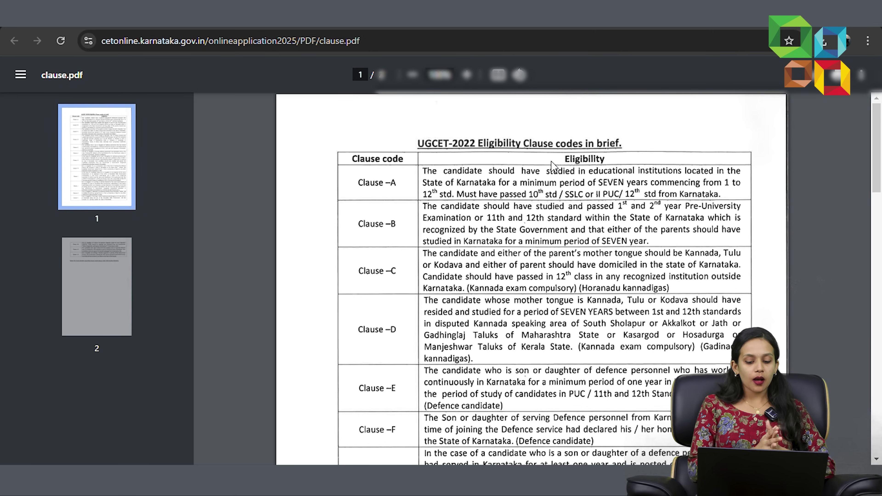
pyautogui.scroll(-1, 474, 211)
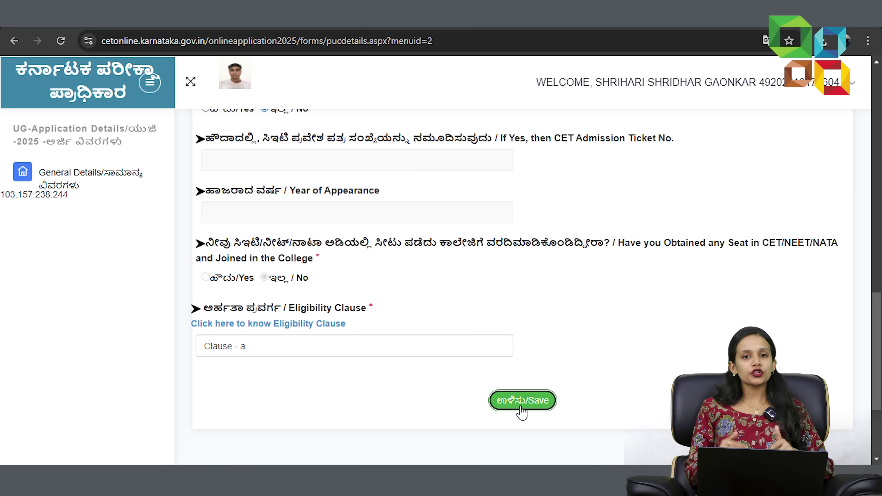
# - Save the Clause - a eligibility details and go on to the Reservation Entries form
pyautogui.click(521, 410)
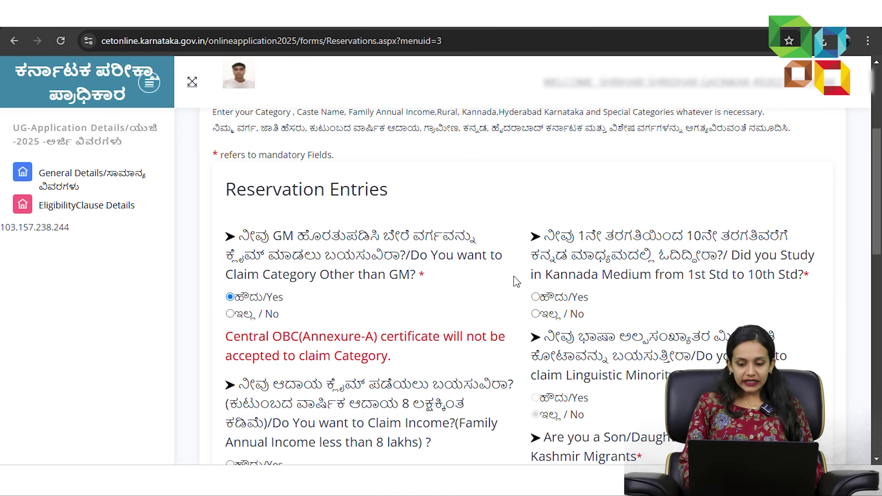
# - Answer No to Kannada-medium study, then enter and check the category RD certificate number
pyautogui.click(536, 315)
pyautogui.scroll(-1, 340, 368)
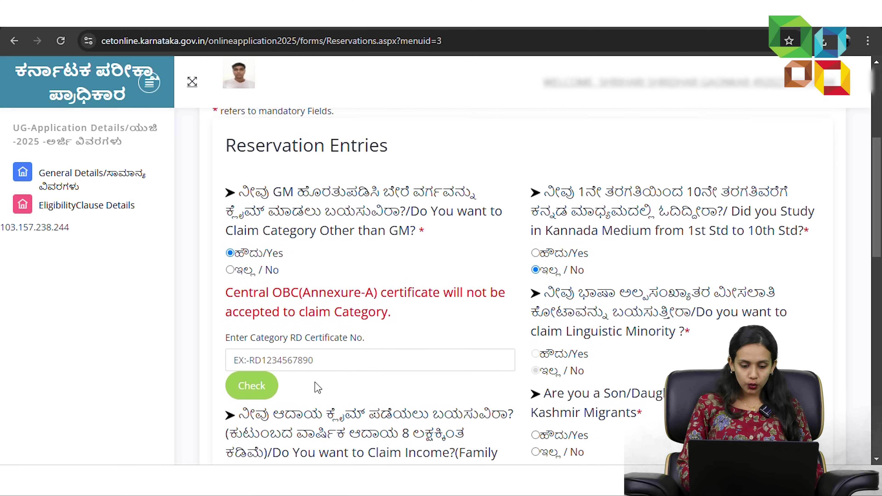
pyautogui.click(307, 28)
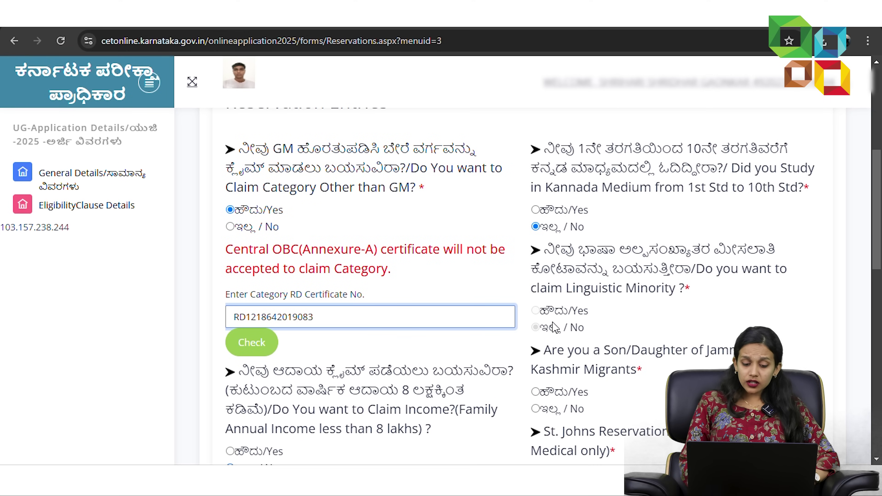
pyautogui.click(540, 331)
pyautogui.scroll(-1, 521, 333)
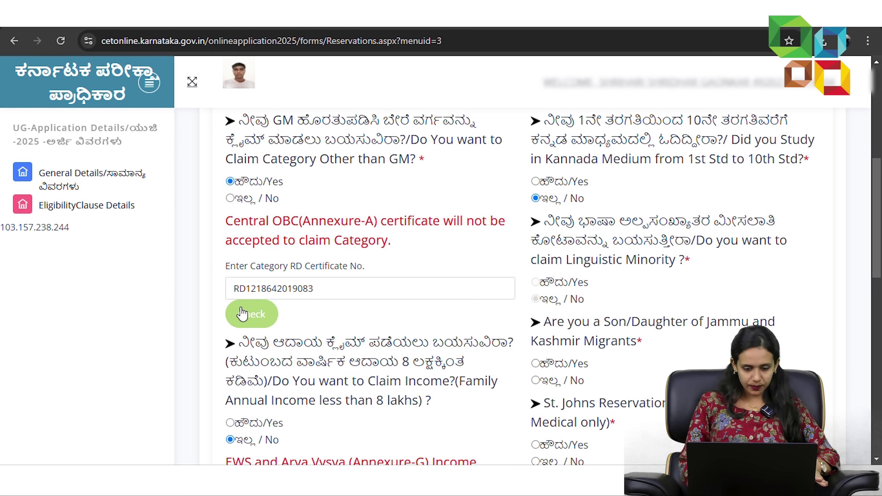
pyautogui.click(242, 313)
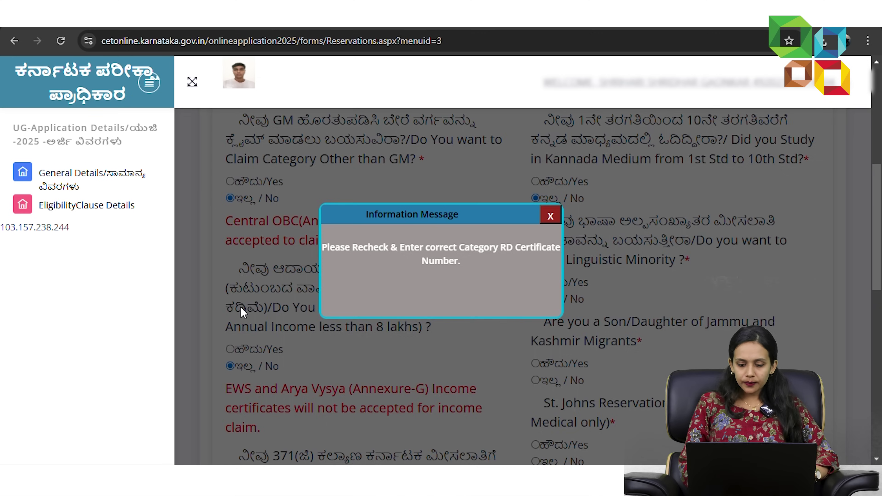
# - Refill the RD certificate number from saved suggestions and check it again; it is rejected
pyautogui.scroll(-7, 289, 274)
pyautogui.scroll(3, 289, 274)
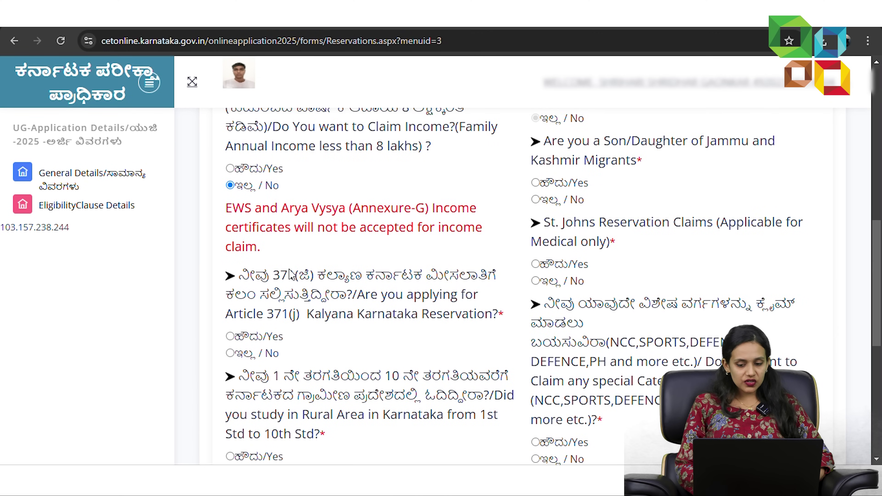
pyautogui.scroll(1, 291, 275)
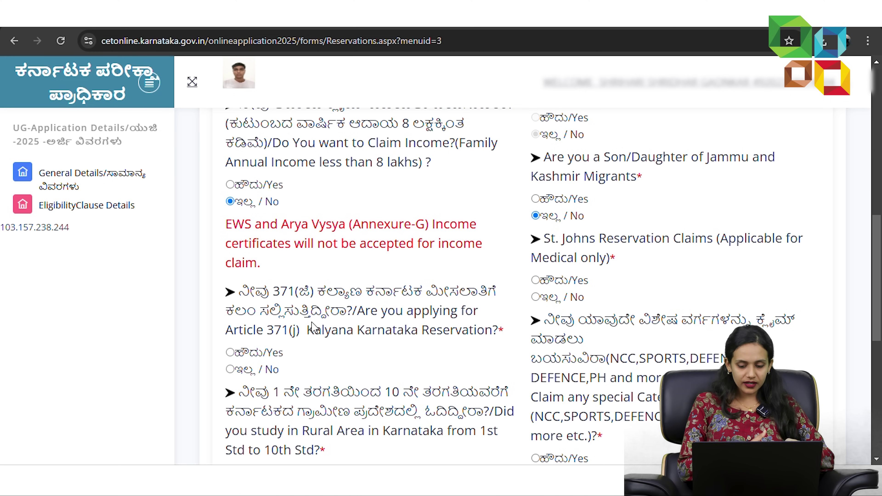
pyautogui.scroll(-1, 292, 342)
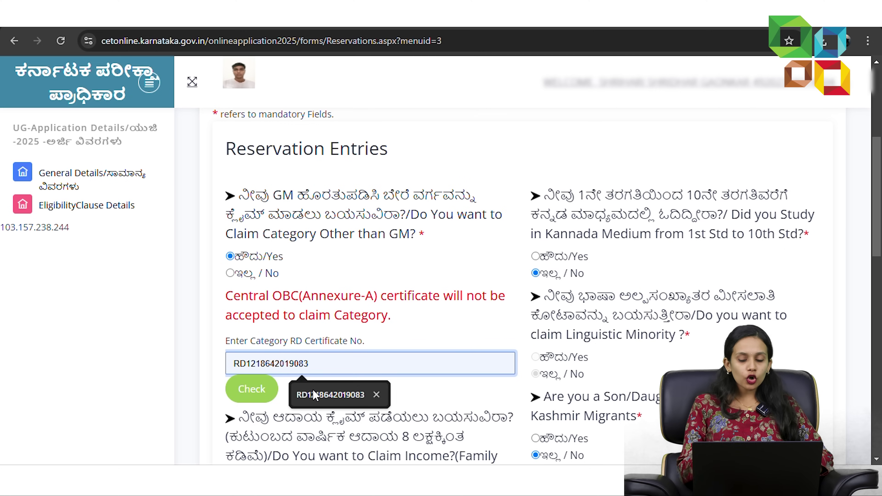
pyautogui.click(313, 390)
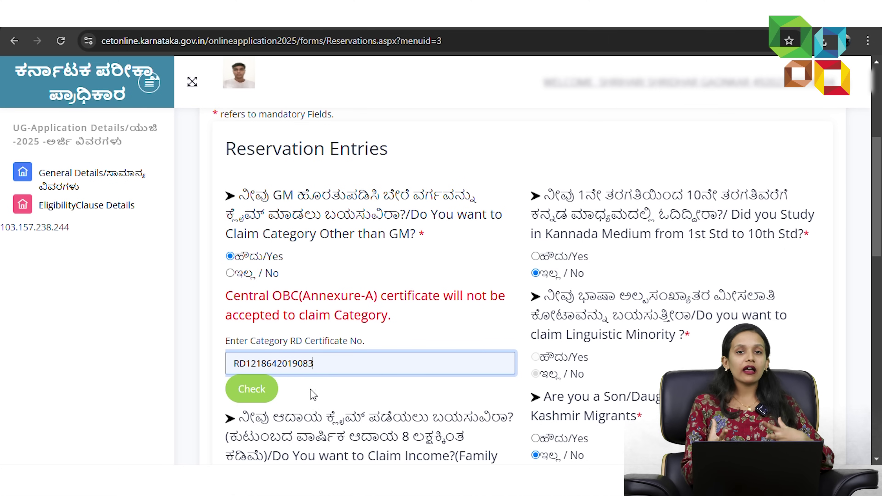
pyautogui.click(259, 395)
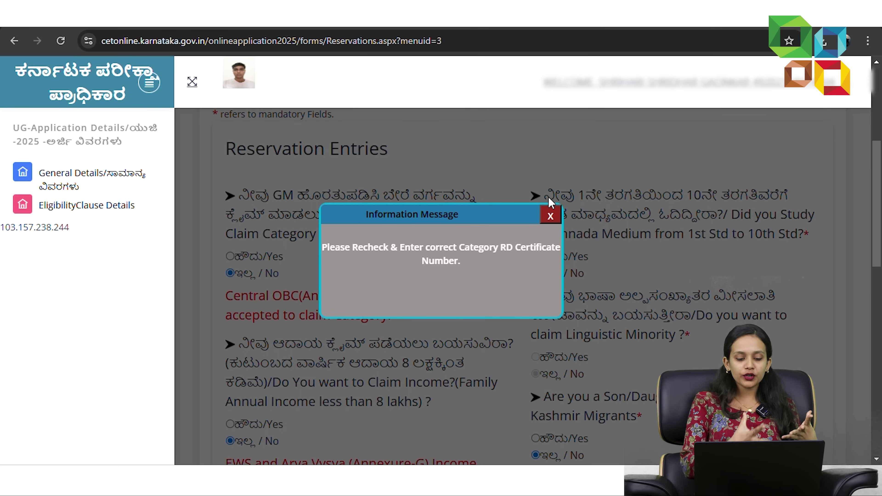
# - Dismiss the incorrect-number message and answer No to rural-area study and religious minority
pyautogui.click(549, 216)
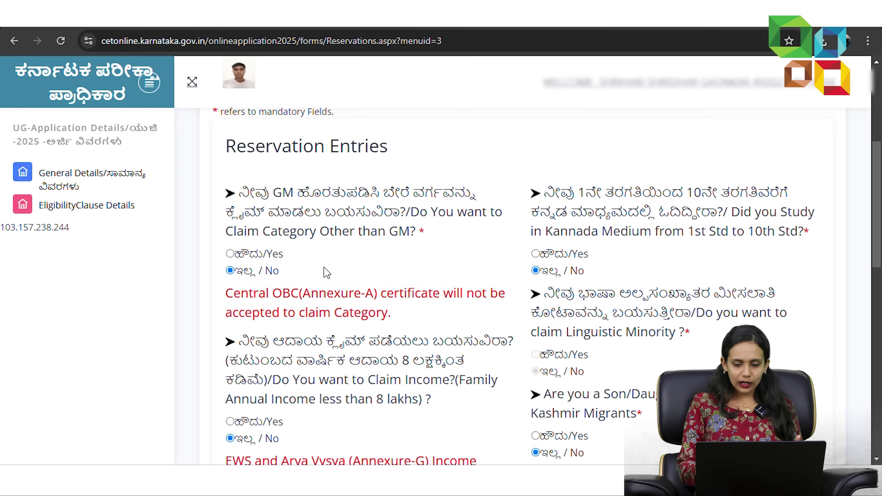
pyautogui.scroll(-1, 326, 272)
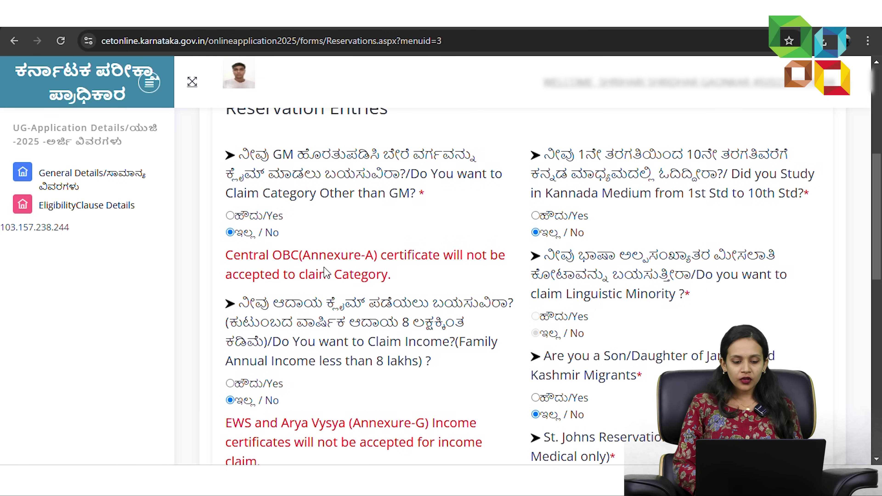
pyautogui.scroll(-8, 327, 272)
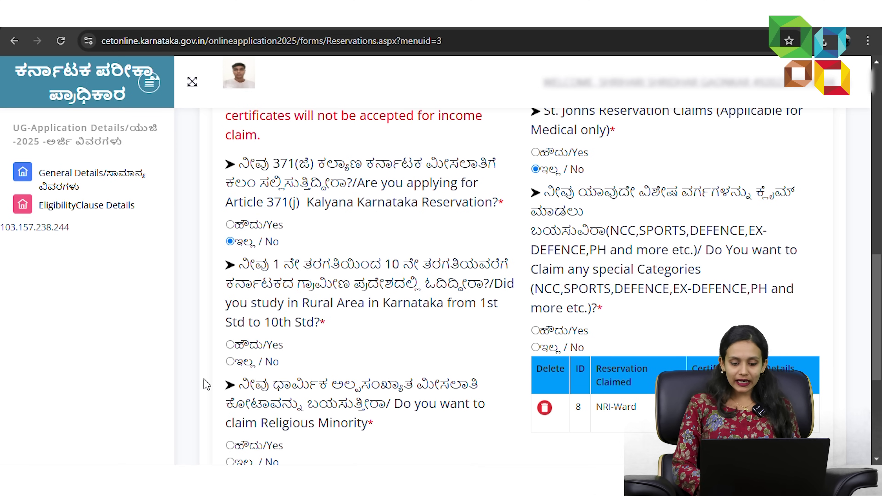
pyautogui.click(237, 361)
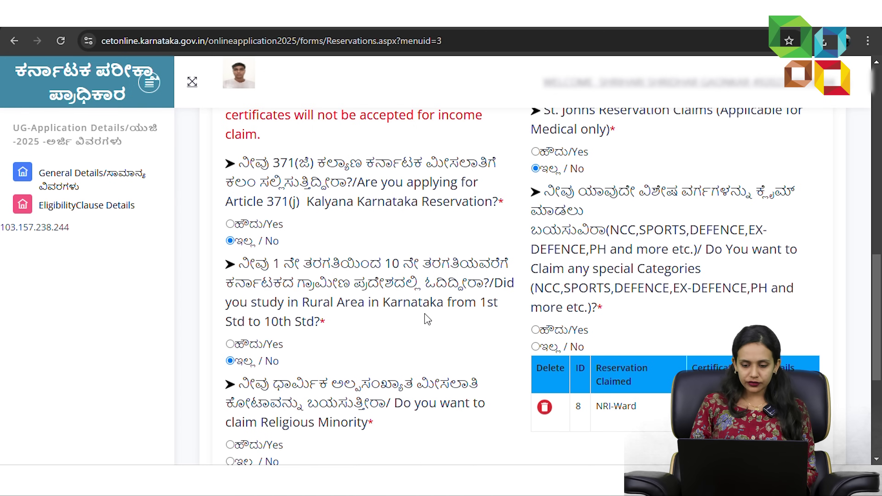
pyautogui.scroll(-3, 426, 318)
pyautogui.click(230, 371)
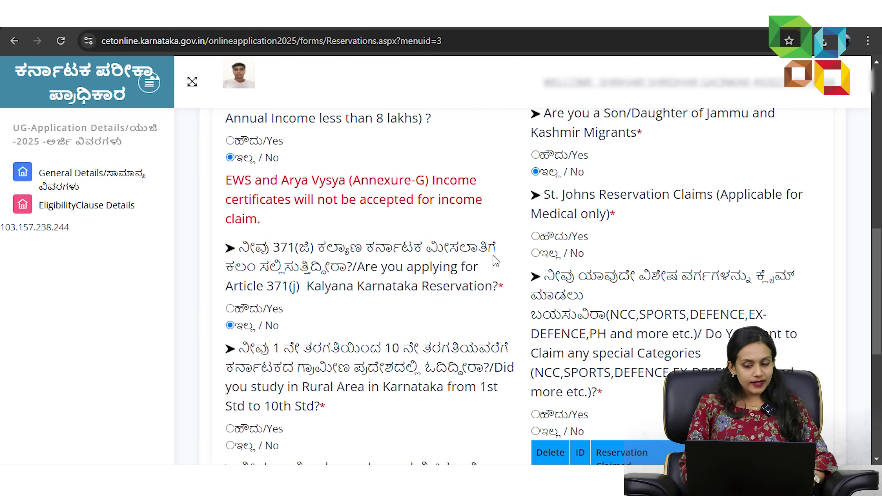
# - Answer No to St. Johns, special-category and religious-minority claims, then save the reservations
pyautogui.click(535, 253)
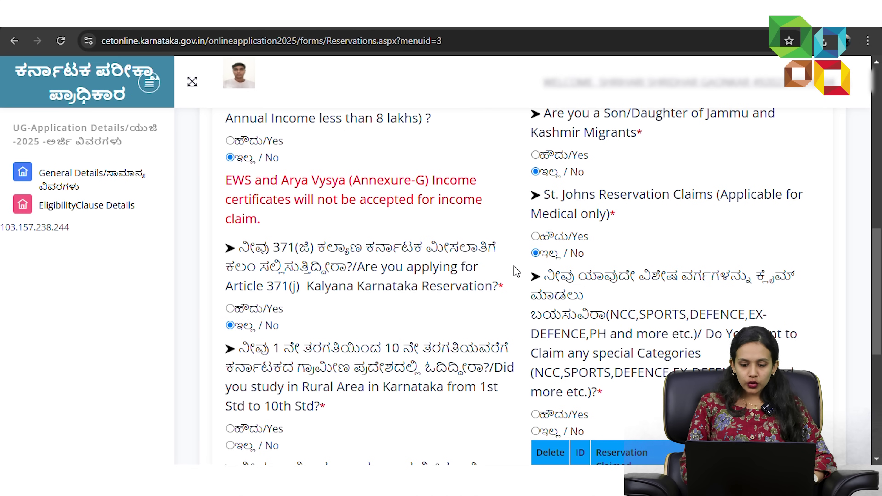
pyautogui.scroll(-2, 411, 334)
pyautogui.scroll(-1, 411, 334)
pyautogui.scroll(1, 427, 319)
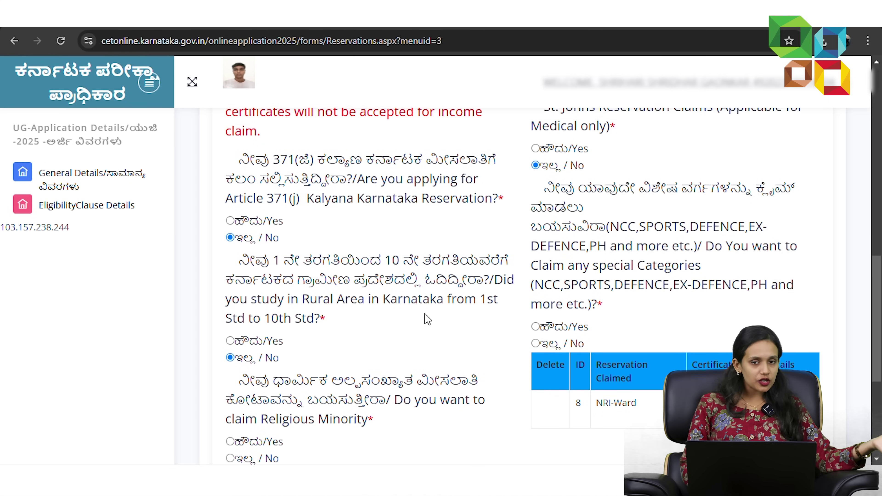
pyautogui.click(535, 348)
pyautogui.scroll(-2, 391, 396)
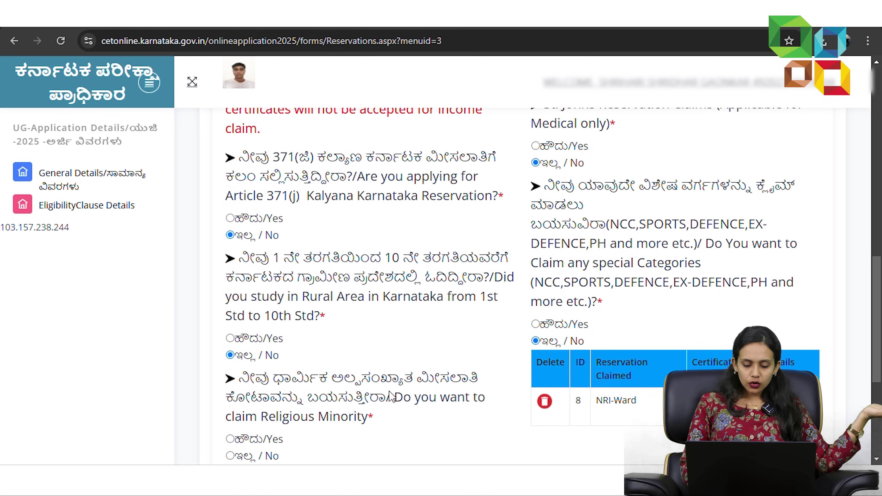
pyautogui.scroll(-2, 391, 396)
pyautogui.click(230, 311)
pyautogui.click(265, 354)
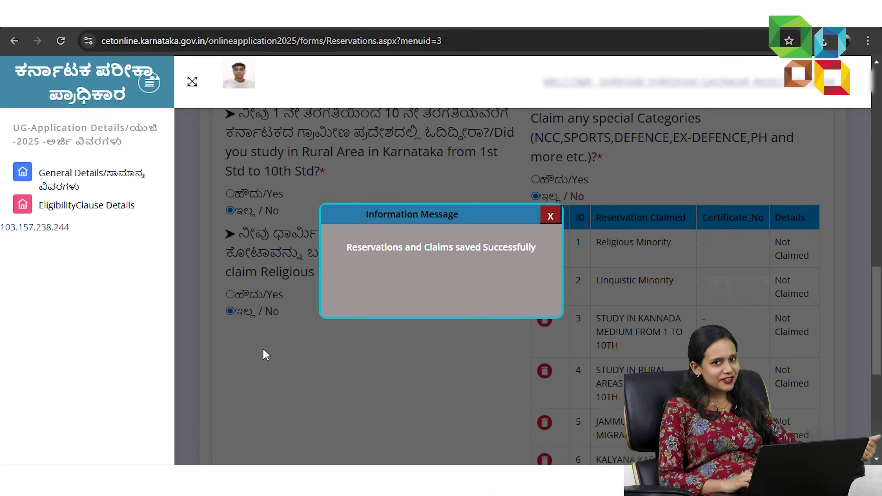
# - Close the 'Reservations and Claims saved Successfully' message and continue to the Study Details page
pyautogui.click(550, 216)
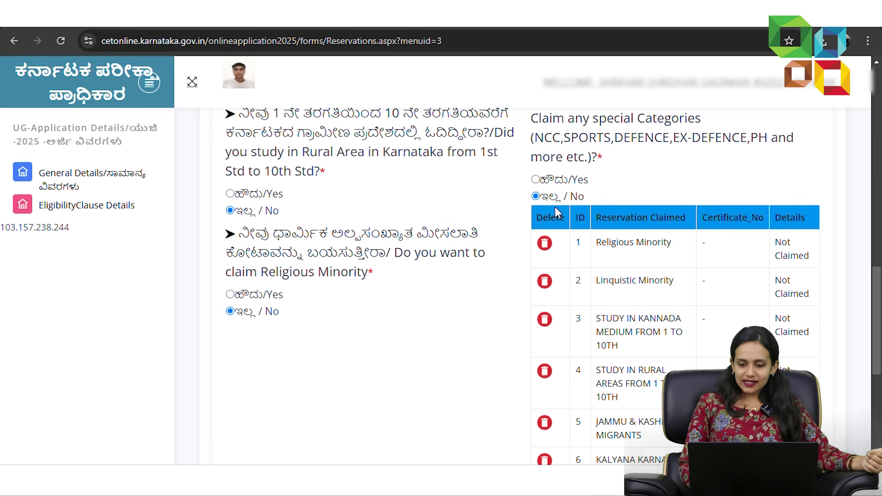
pyautogui.scroll(-3, 335, 315)
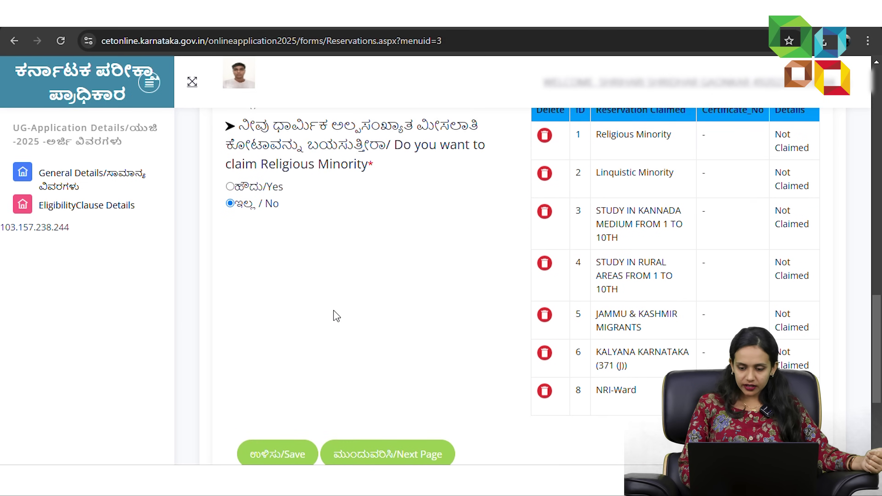
pyautogui.scroll(-1, 347, 331)
pyautogui.click(409, 396)
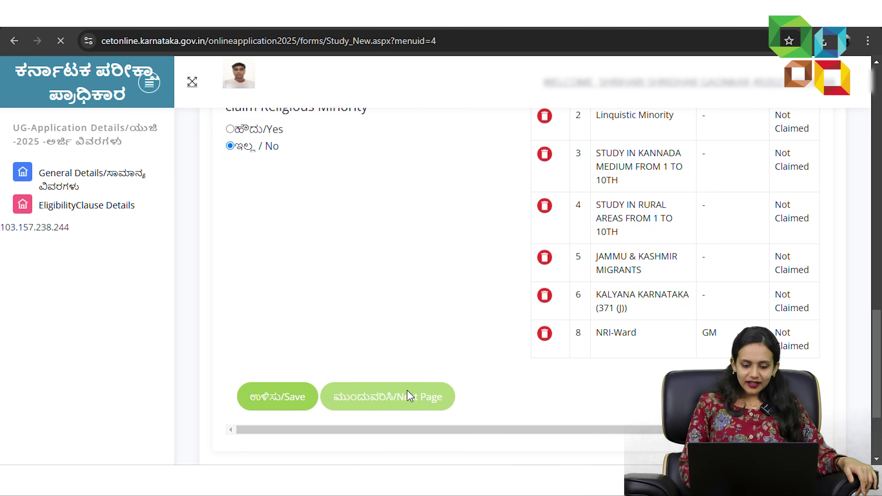
# - Add the class 1 record: 2013, CBSE Karnataka, UTTARA KANNADA, KENDRIYA VIDYALAYA ARGA
pyautogui.scroll(-2, 410, 396)
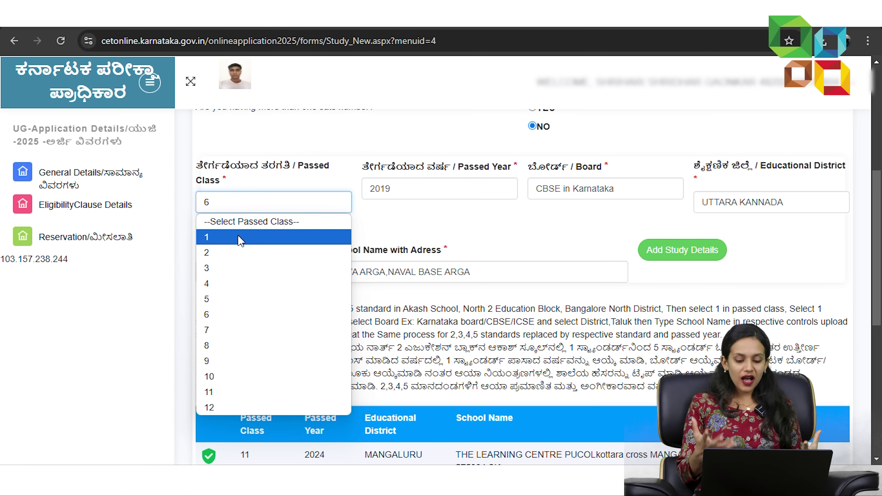
pyautogui.click(241, 241)
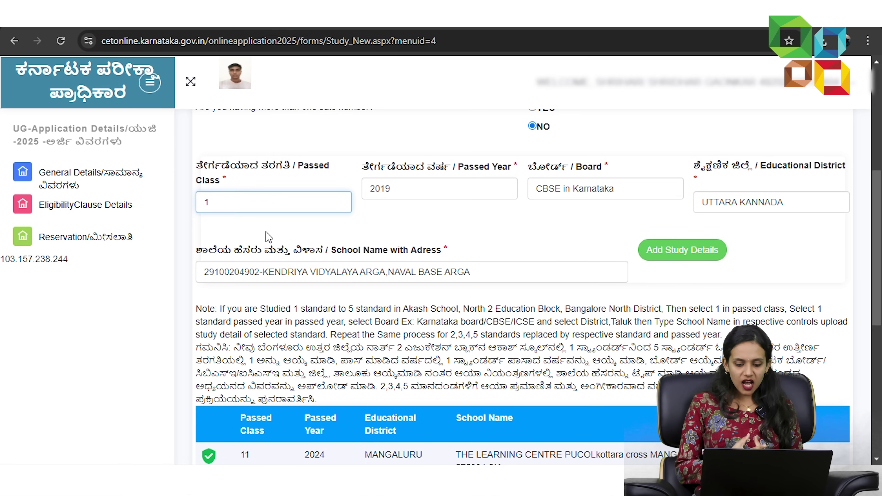
pyautogui.click(378, 191)
pyautogui.click(395, 242)
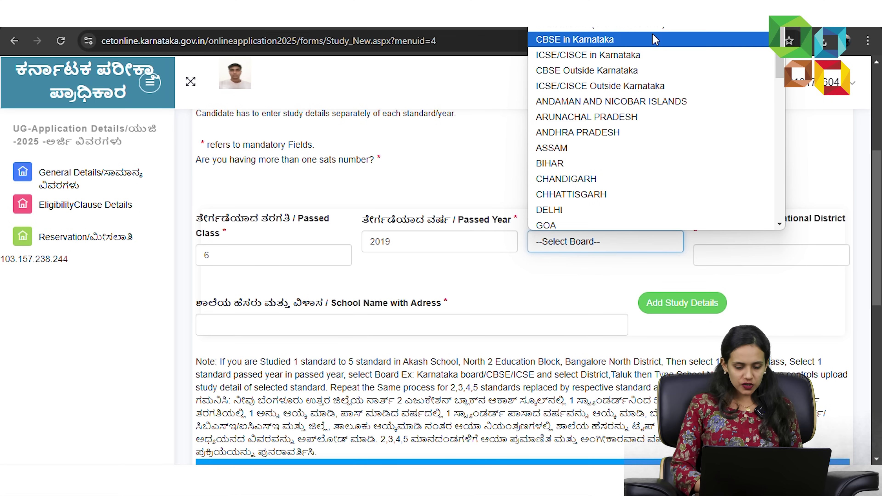
pyautogui.click(655, 39)
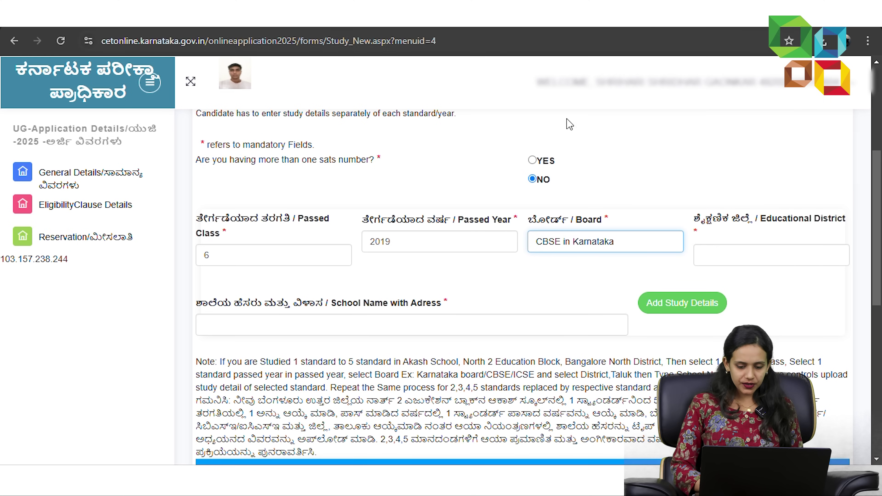
pyautogui.click(746, 255)
pyautogui.click(698, 133)
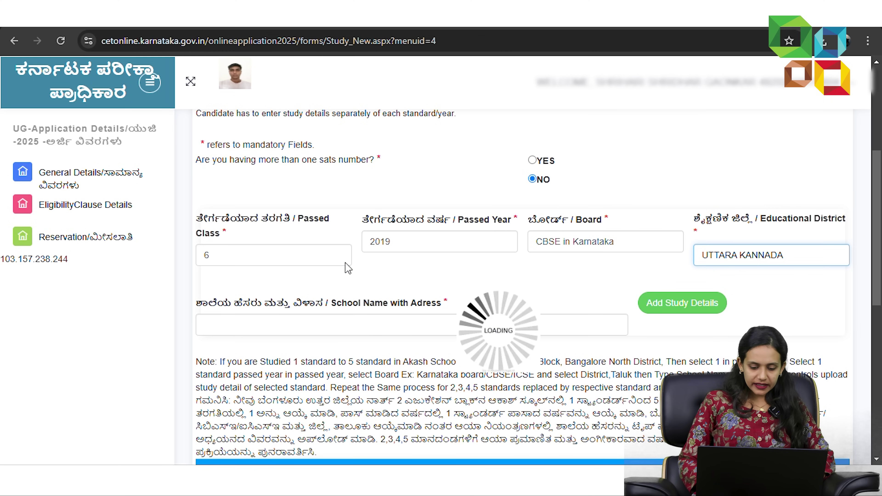
pyautogui.click(400, 324)
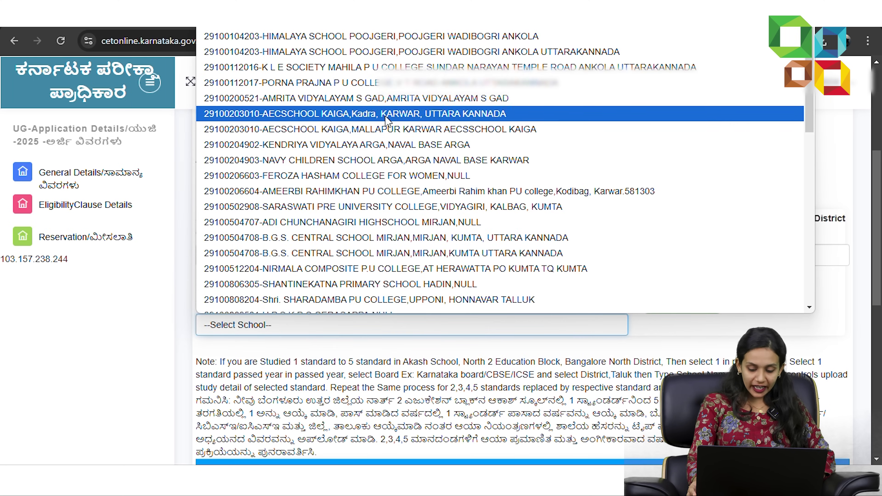
pyautogui.click(365, 145)
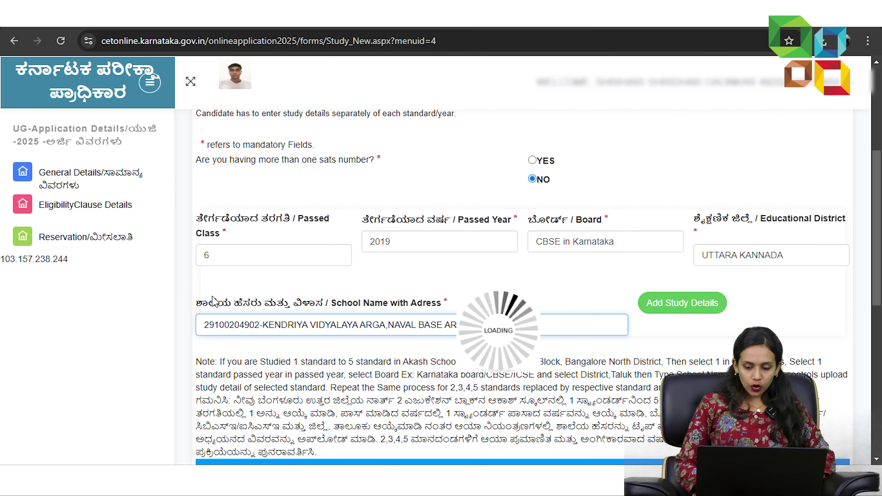
pyautogui.click(681, 303)
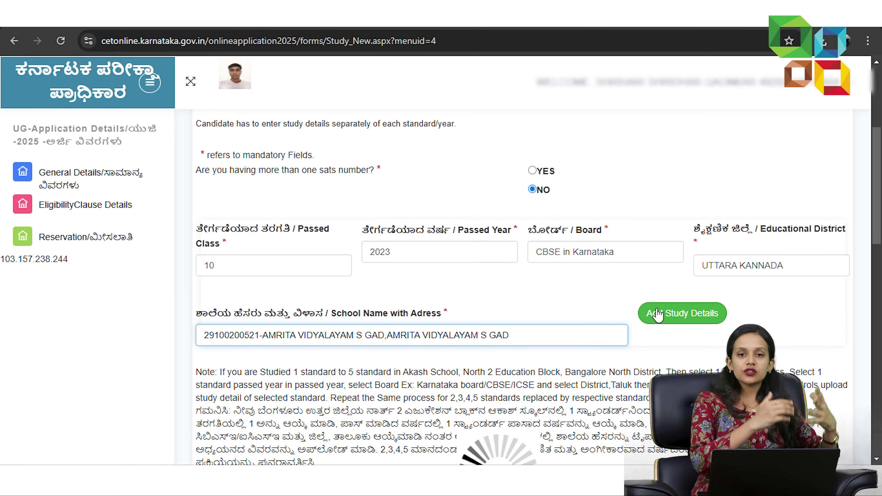
# - Add the class 10 study record and scroll down to the completed study table
pyautogui.scroll(3, 659, 314)
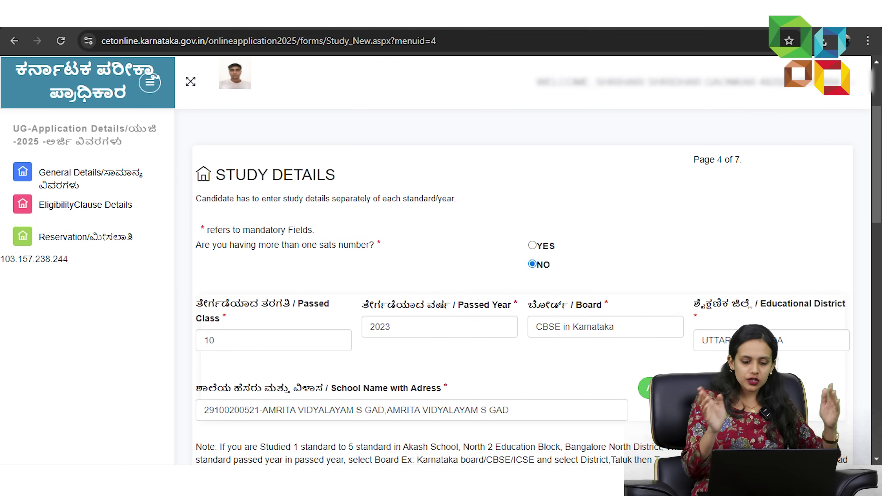
pyautogui.click(659, 389)
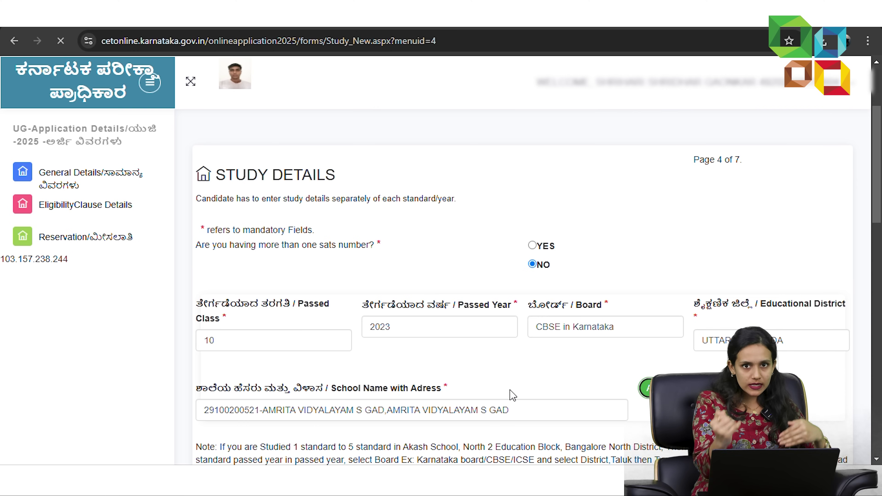
pyautogui.scroll(-2, 510, 394)
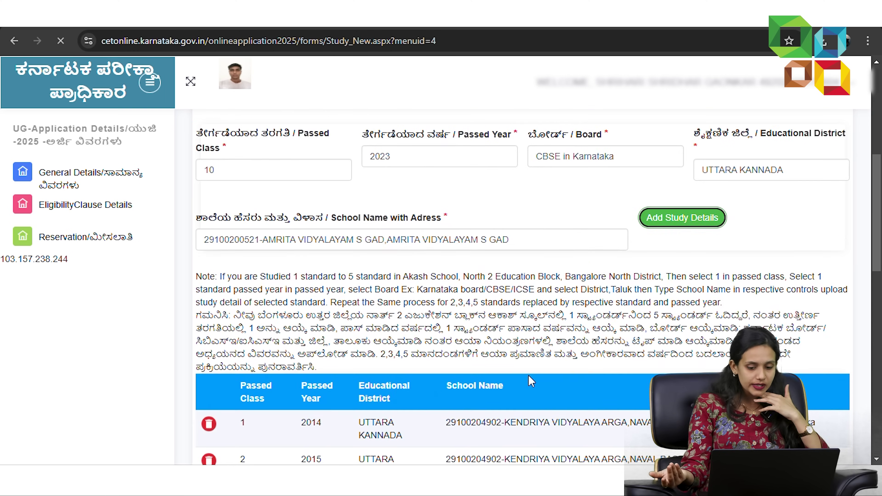
pyautogui.scroll(-5, 532, 381)
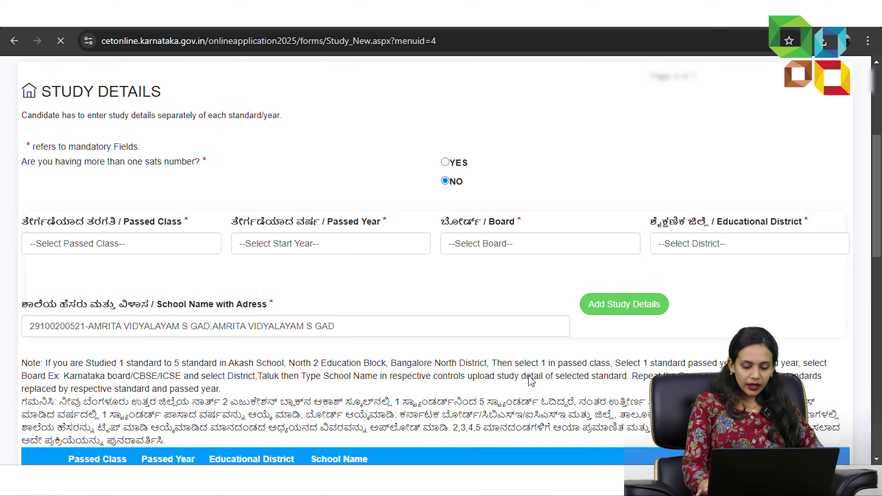
pyautogui.scroll(-13, 529, 375)
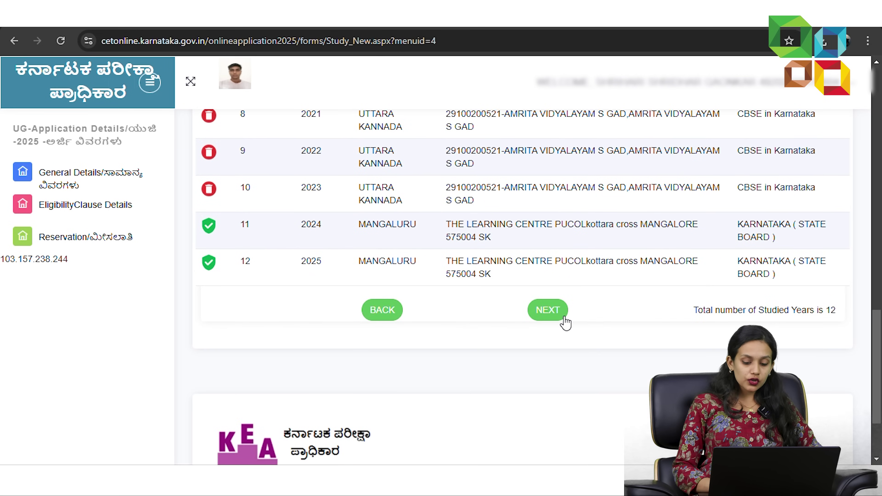
# - Go on to the NRI-Ward details page and close the 'NRI Ward Not Claimed' notice
pyautogui.click(565, 320)
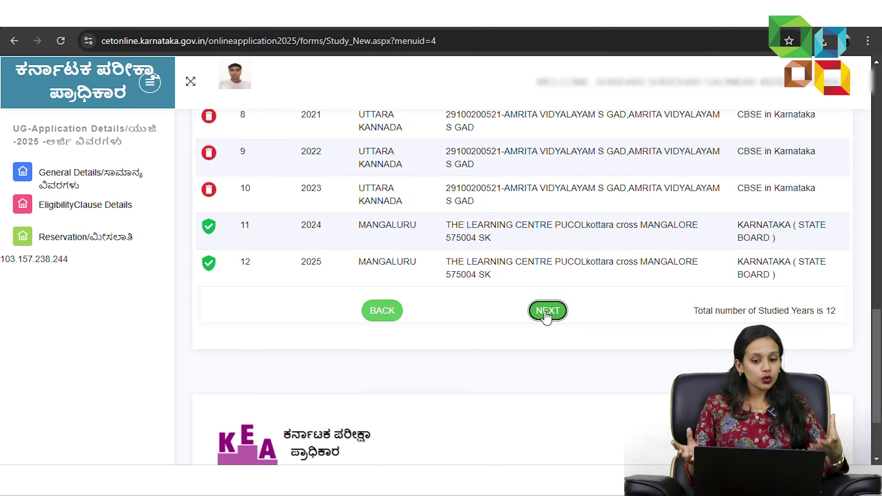
pyautogui.scroll(1, 546, 314)
pyautogui.scroll(-4, 547, 316)
pyautogui.scroll(5, 546, 316)
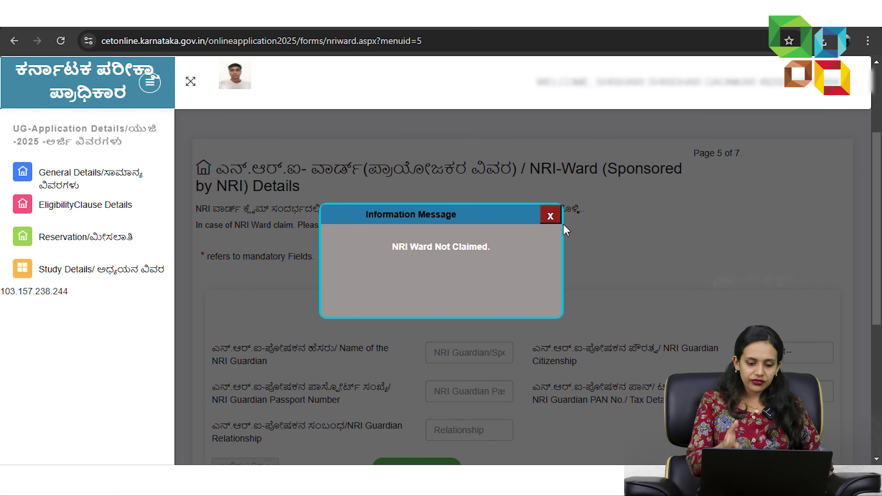
pyautogui.click(559, 217)
# - Leave the NRI-Ward guardian fields blank and continue to the document upload page
pyautogui.scroll(-3, 489, 274)
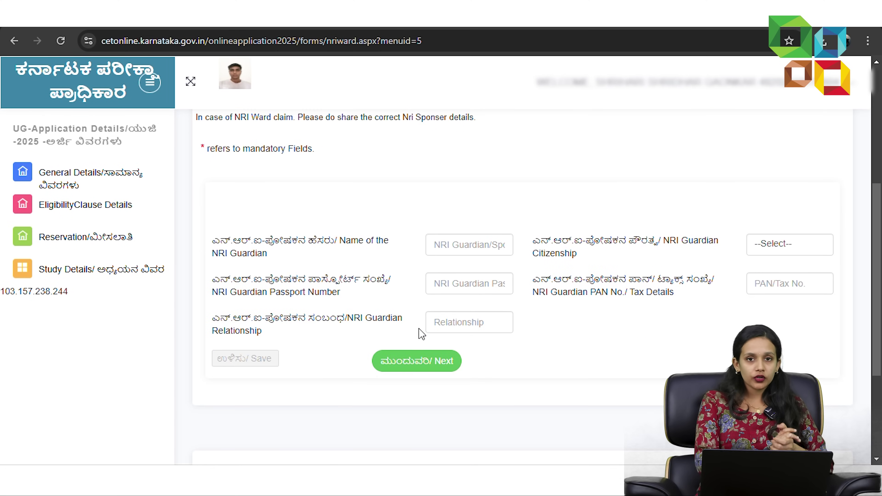
pyautogui.click(402, 366)
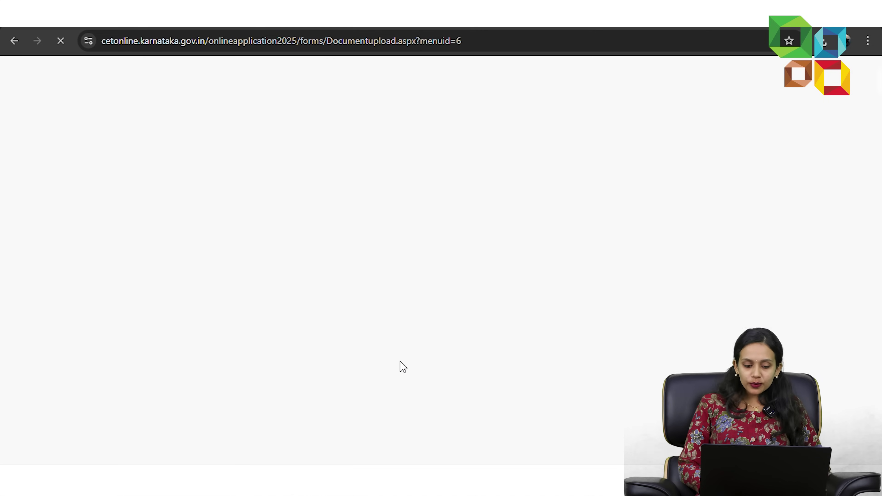
# - Upload Signature NDA.jpg as the Signature document and close the success message
pyautogui.scroll(-3, 400, 362)
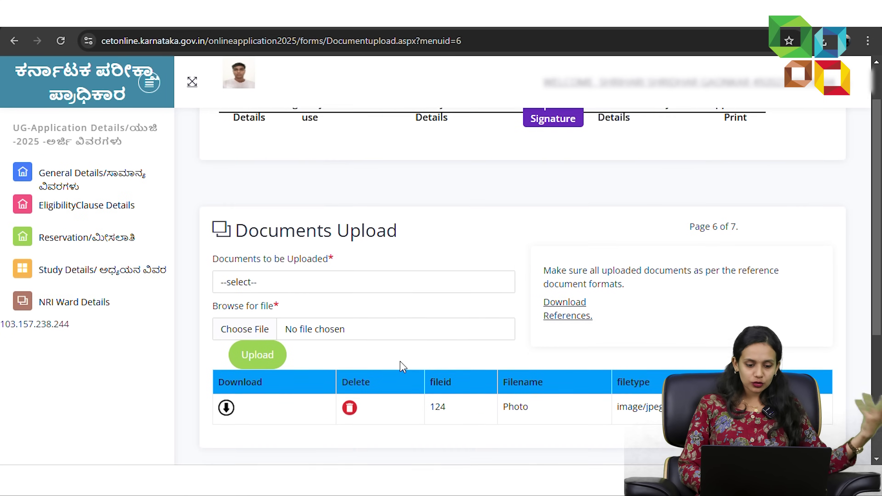
pyautogui.click(410, 234)
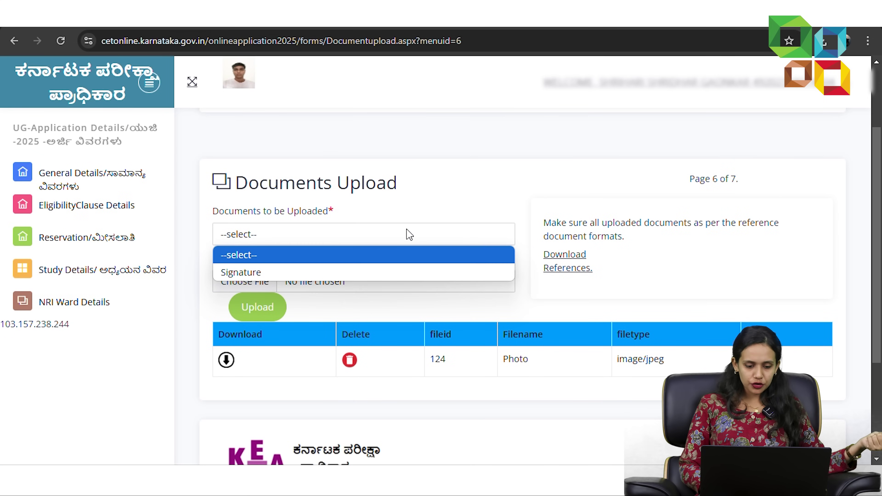
pyautogui.click(336, 278)
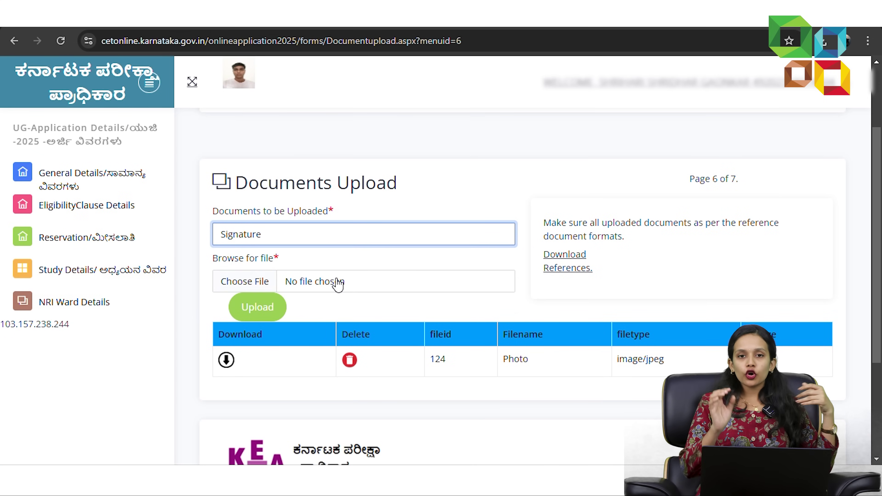
pyautogui.click(344, 291)
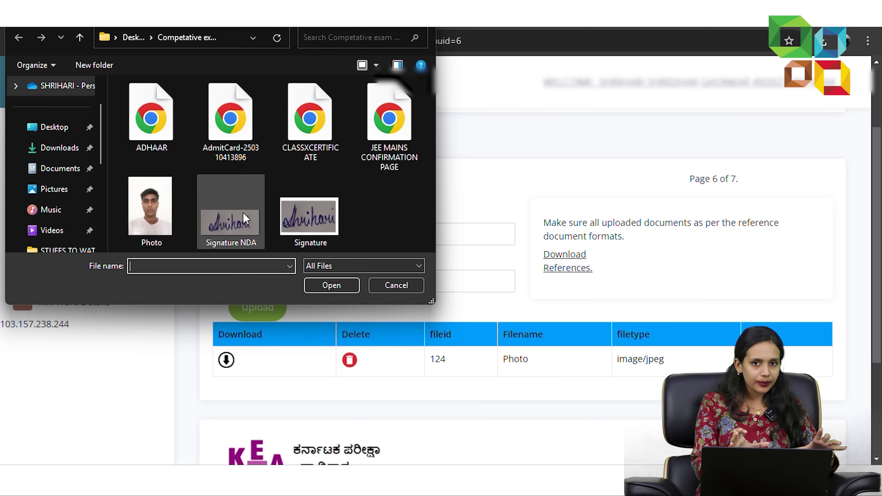
pyautogui.doubleClick(245, 219)
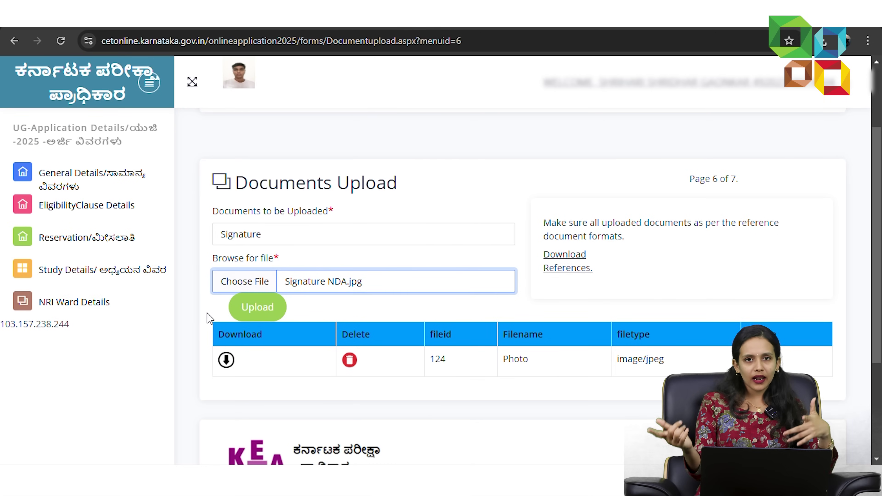
pyautogui.click(253, 312)
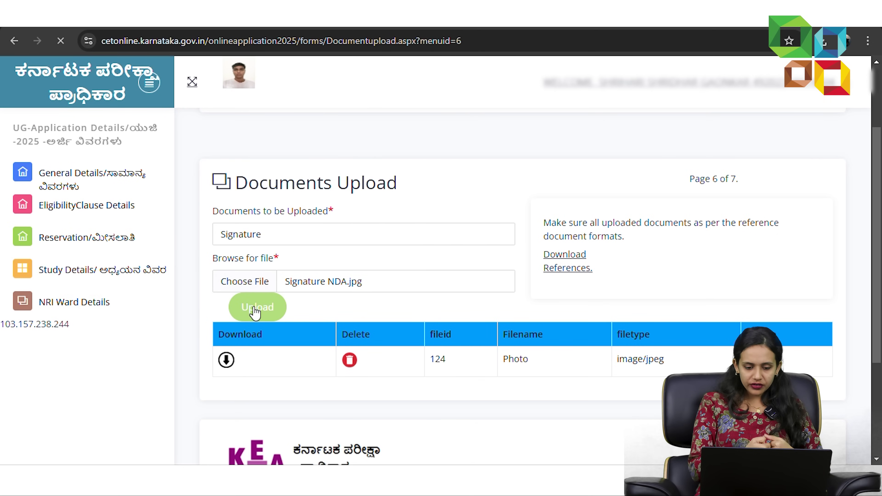
pyautogui.scroll(-3, 254, 312)
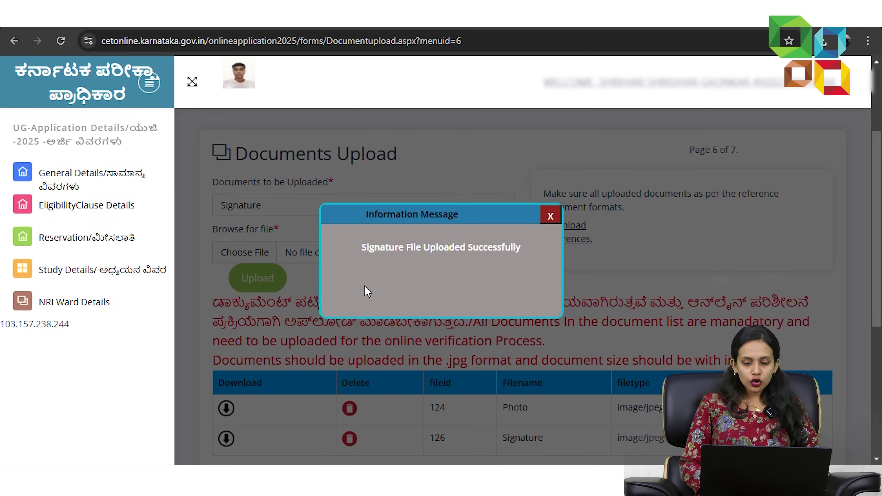
pyautogui.click(550, 216)
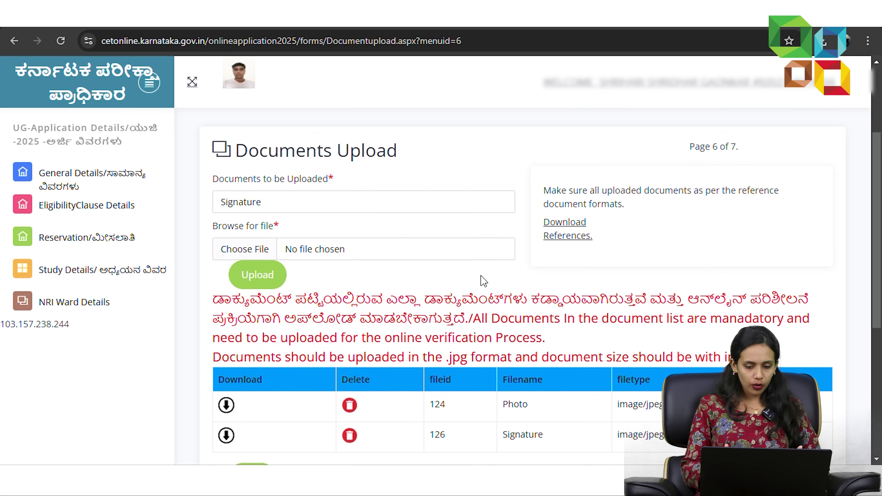
pyautogui.scroll(-1, 490, 271)
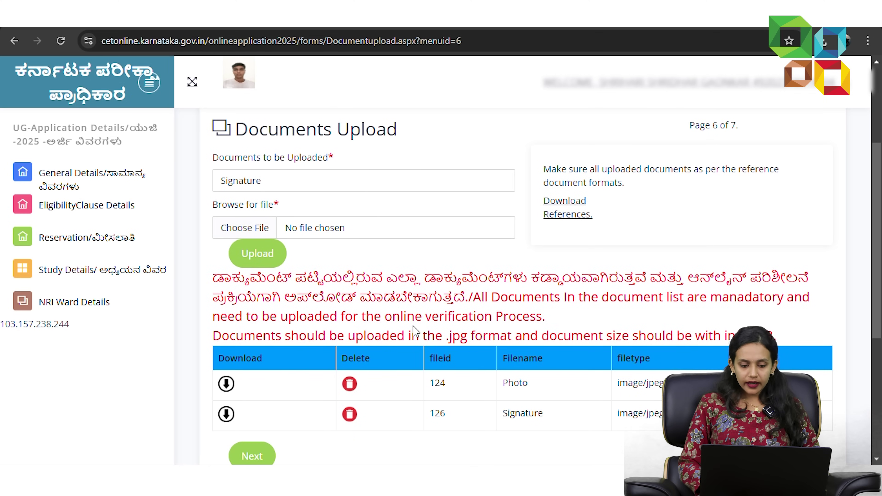
pyautogui.scroll(-3, 552, 361)
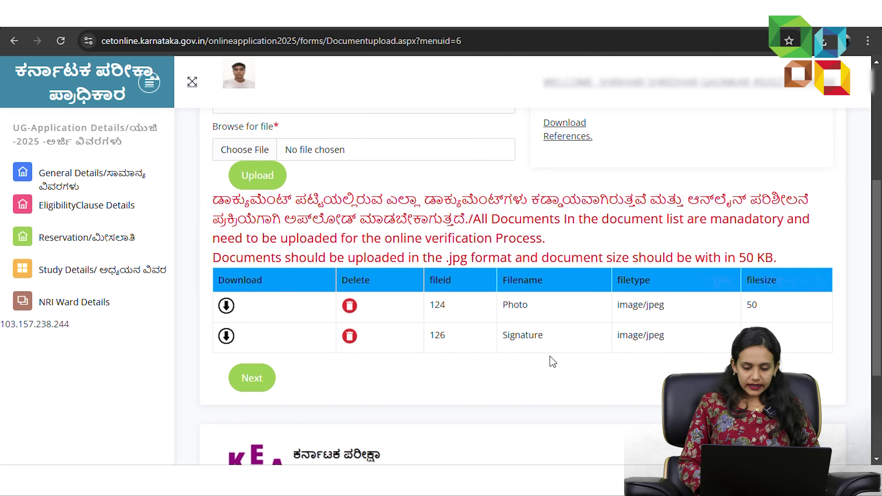
# - On the Courses page, choose YES for the CET exam and save the PCM course
pyautogui.click(253, 377)
pyautogui.scroll(-5, 255, 378)
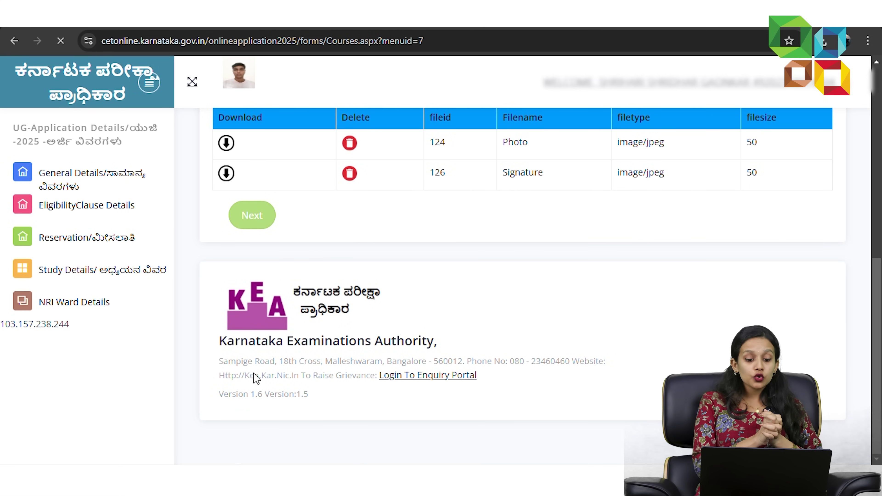
pyautogui.scroll(-5, 254, 378)
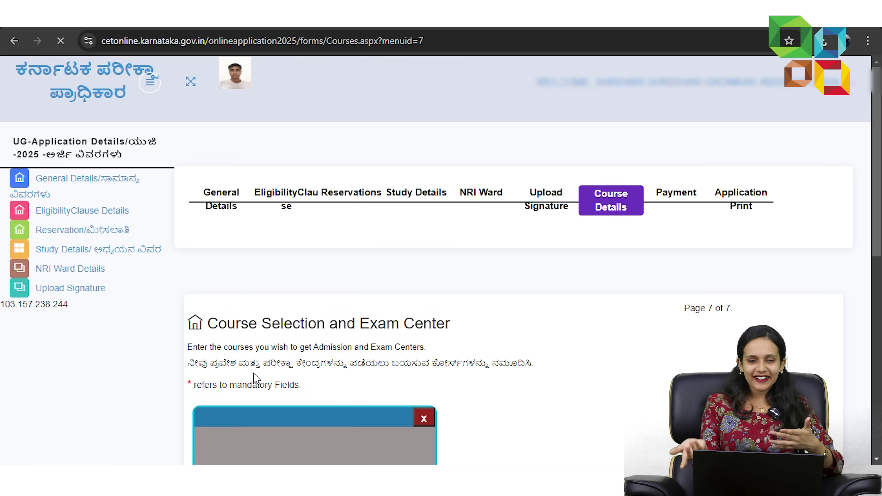
pyautogui.scroll(-4, 256, 378)
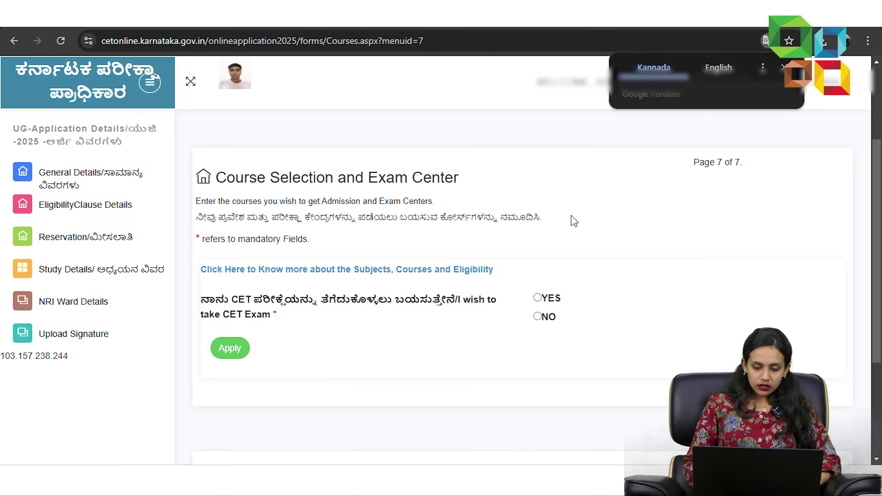
pyautogui.click(538, 298)
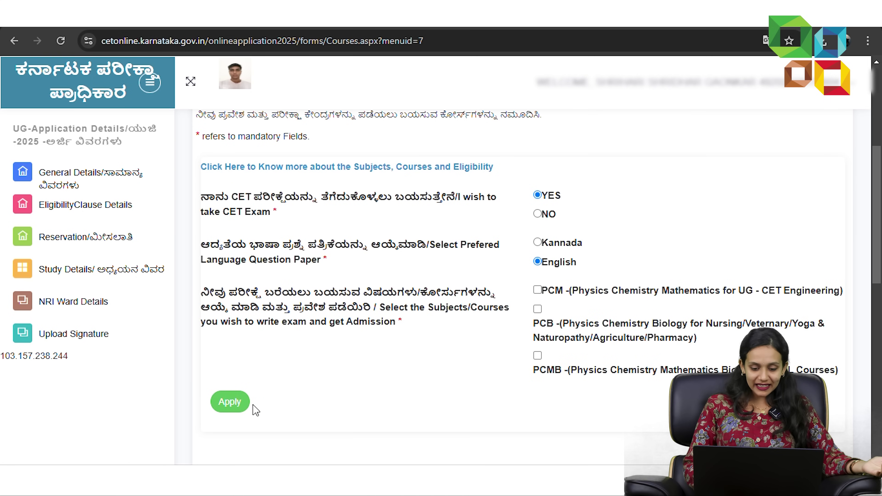
pyautogui.scroll(-2, 437, 332)
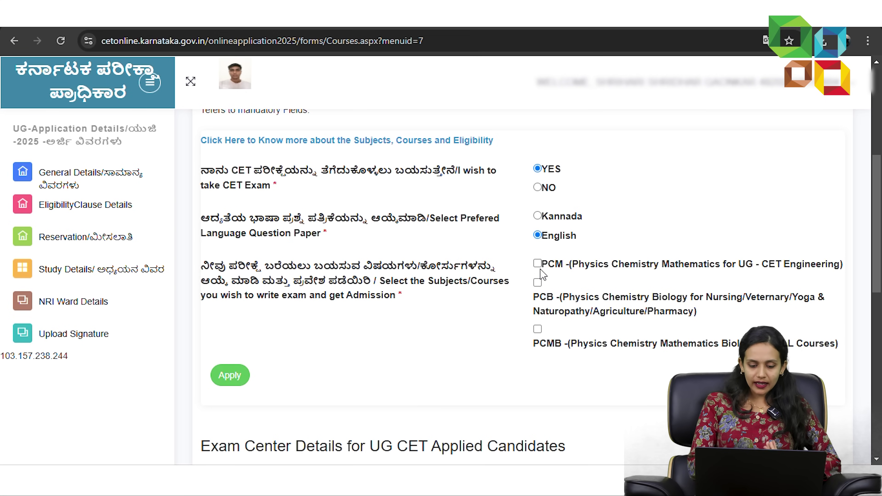
pyautogui.click(540, 266)
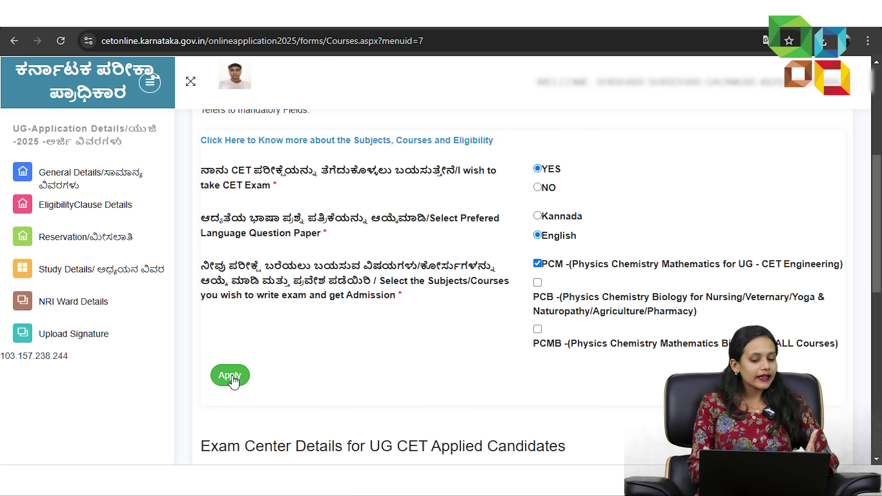
pyautogui.click(230, 375)
# - Dismiss the saved confirmation and answer No to the Agriculturist Quota
pyautogui.scroll(-5, 233, 380)
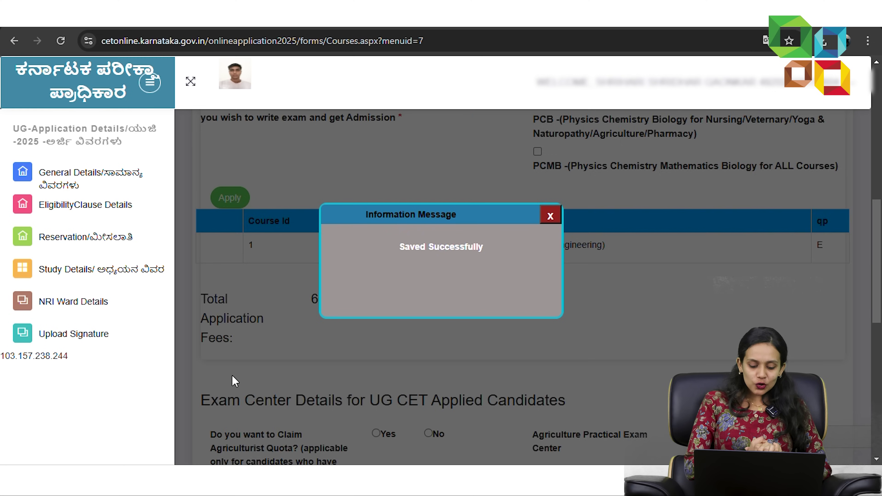
pyautogui.scroll(5, 233, 381)
pyautogui.click(550, 216)
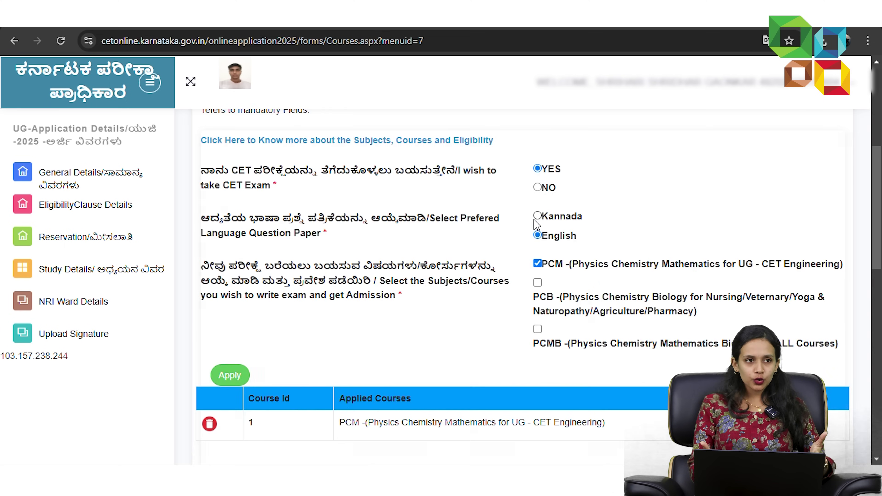
pyautogui.scroll(-7, 354, 315)
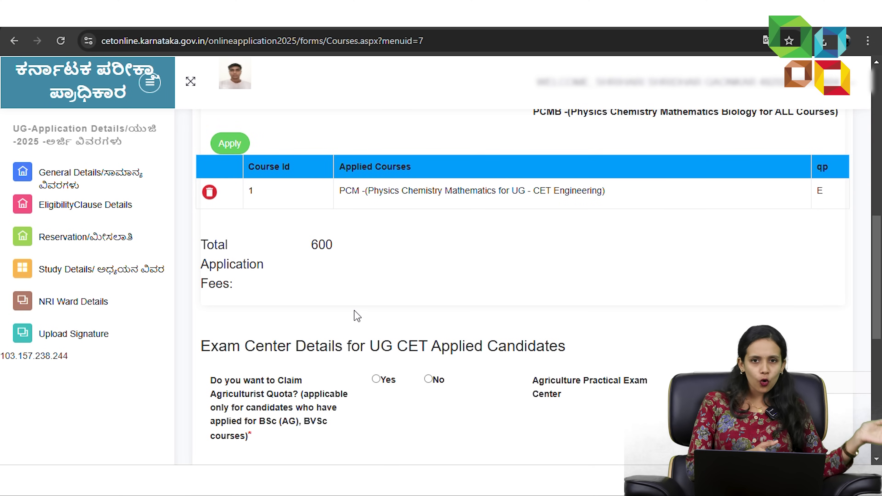
pyautogui.scroll(5, 357, 315)
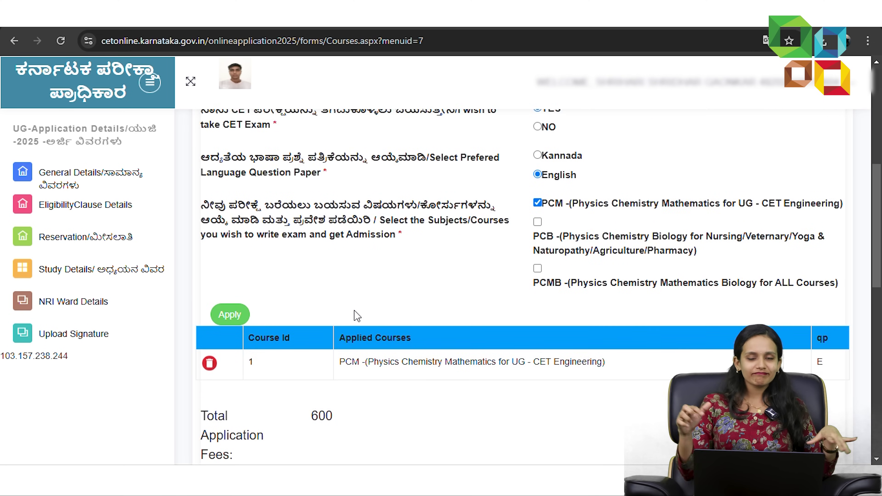
pyautogui.scroll(2, 357, 315)
pyautogui.scroll(-11, 356, 315)
pyautogui.click(435, 229)
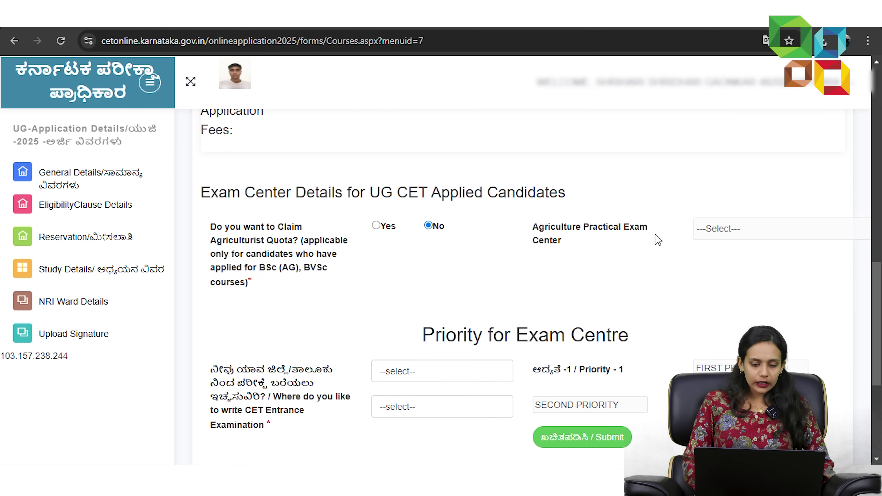
pyautogui.scroll(-3, 645, 211)
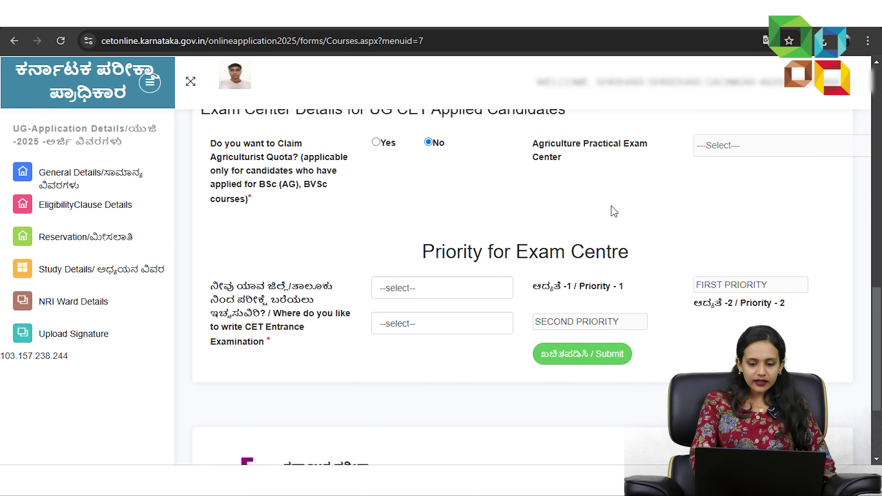
pyautogui.scroll(3, 403, 294)
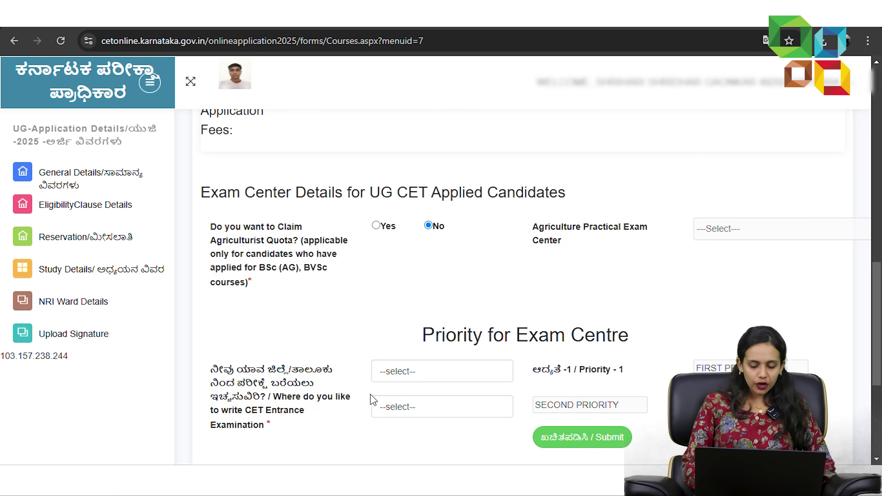
# - Submit exam centres MANGALURU (DAKSHINA KANNADA) as first and UDUPI as second priority
pyautogui.click(405, 374)
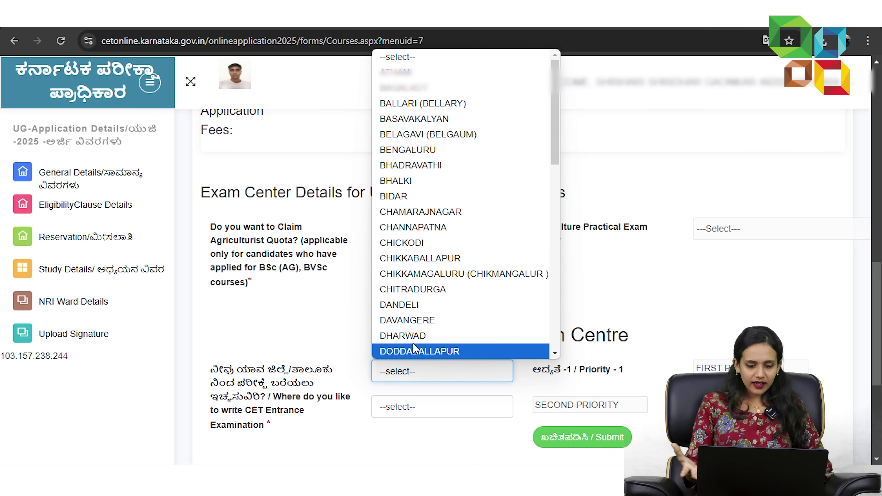
pyautogui.scroll(-10, 508, 197)
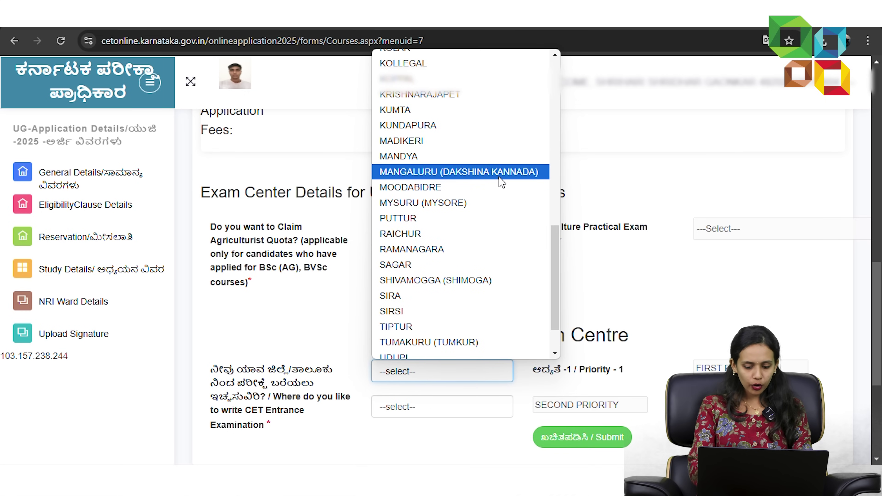
pyautogui.click(499, 175)
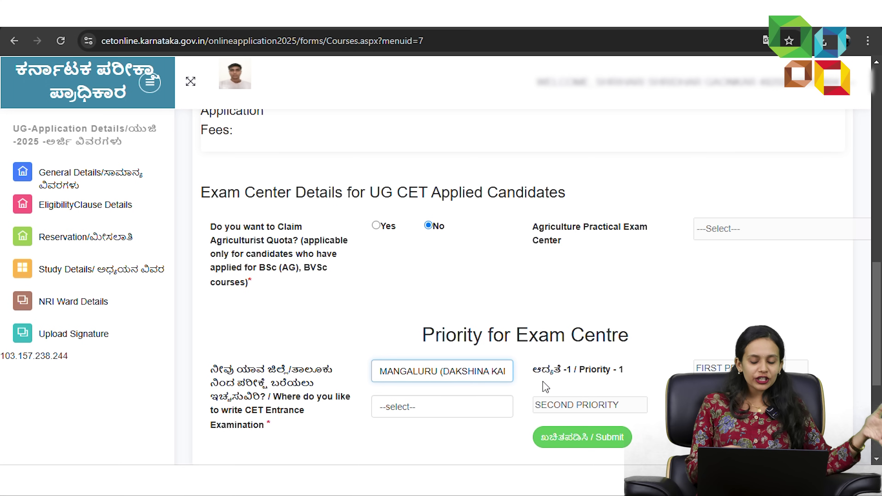
pyautogui.click(450, 410)
pyautogui.scroll(-10, 486, 293)
pyautogui.click(406, 340)
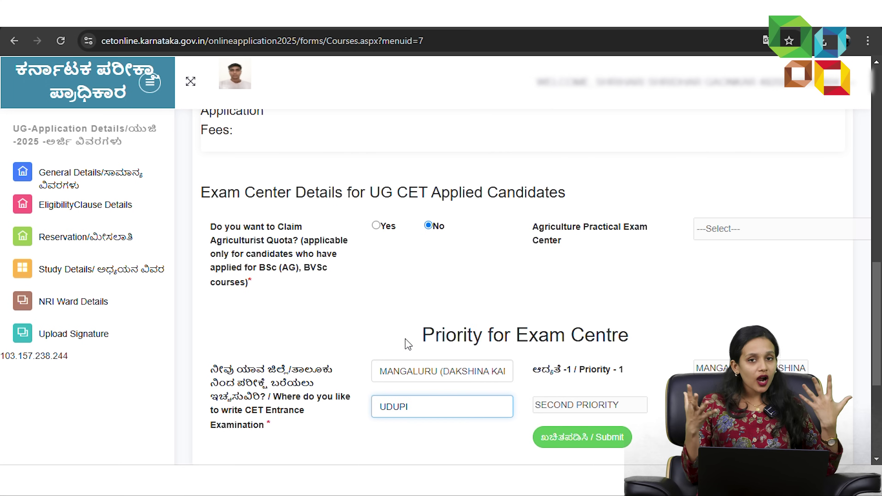
pyautogui.scroll(-1, 510, 396)
pyautogui.scroll(5, 514, 391)
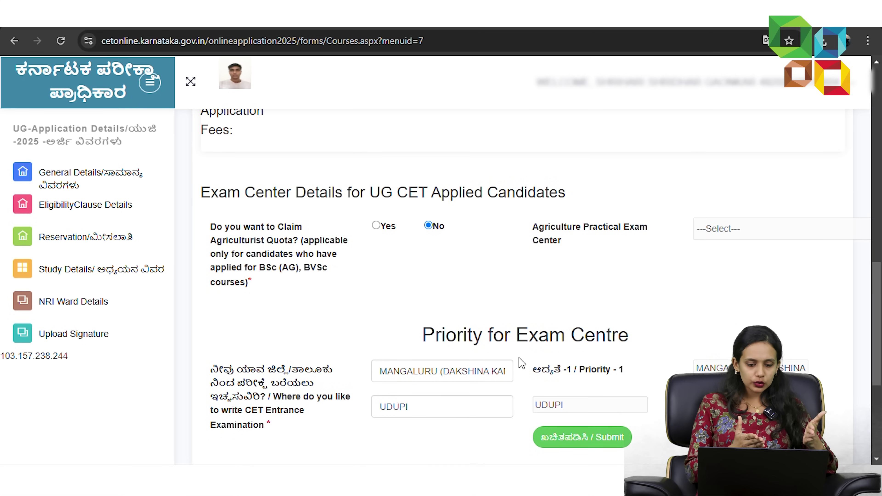
pyautogui.scroll(-8, 521, 364)
pyautogui.click(587, 275)
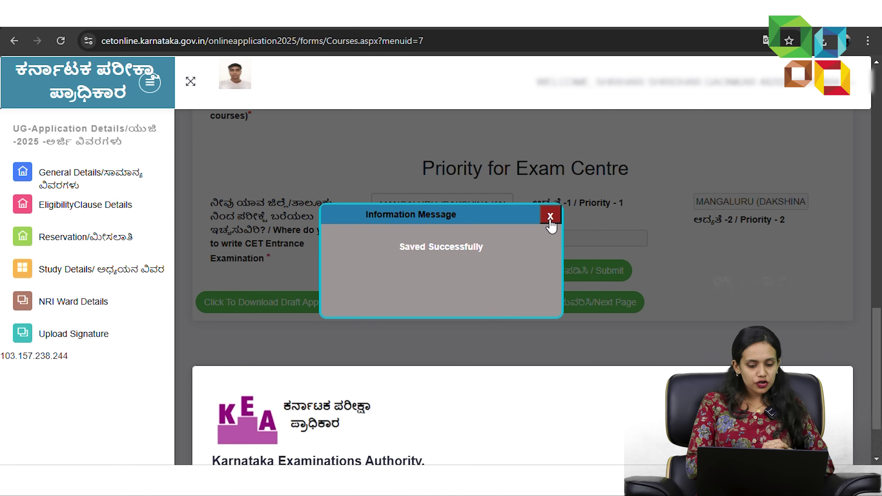
pyautogui.click(550, 216)
# - Go to the Payment Details page and start paying the Rs. 600 application fee
pyautogui.click(553, 302)
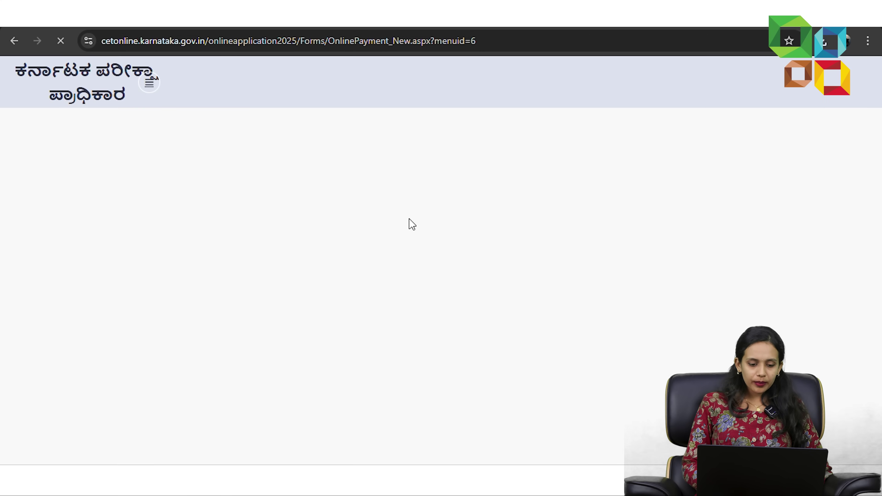
pyautogui.scroll(-5, 412, 225)
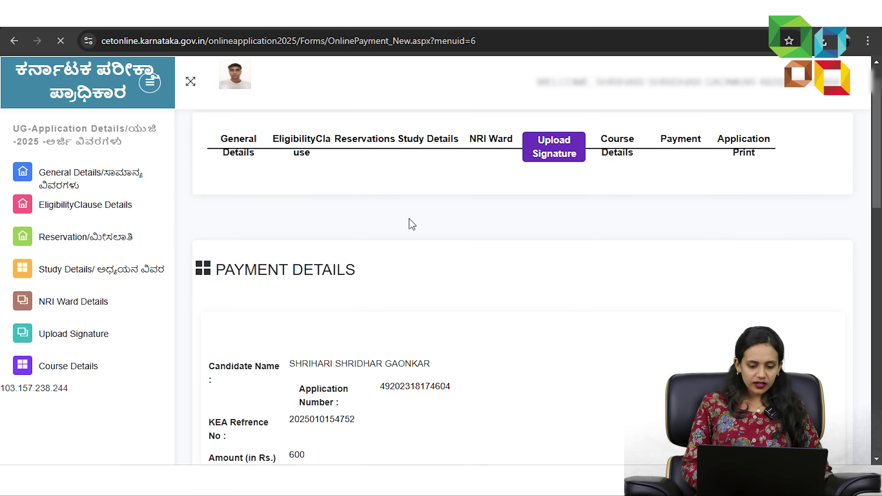
pyautogui.scroll(-2, 400, 225)
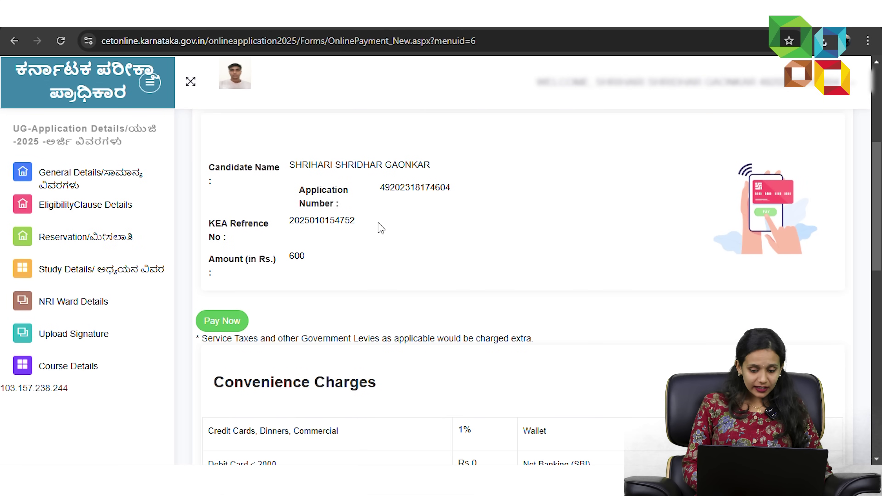
pyautogui.click(202, 319)
pyautogui.scroll(-2, 243, 313)
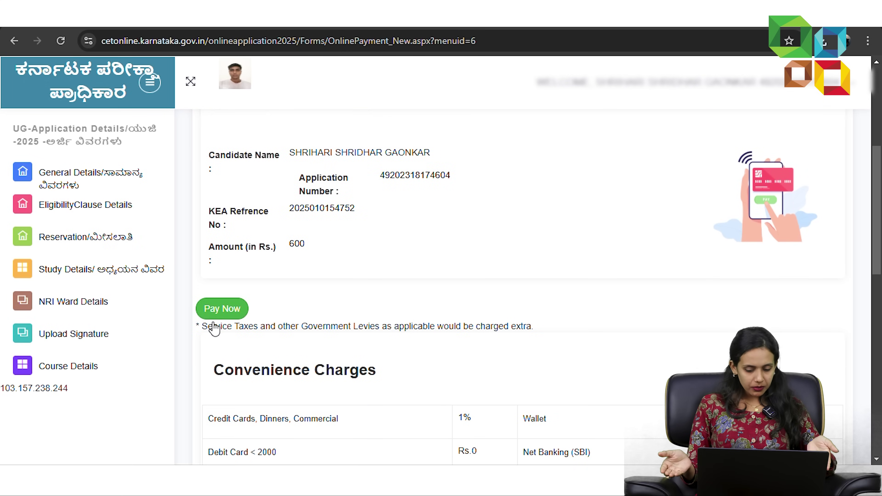
# - Choose UPI / QR in the Razorpay checkout, then go to the password field on the KEA login form
pyautogui.scroll(-4, 553, 354)
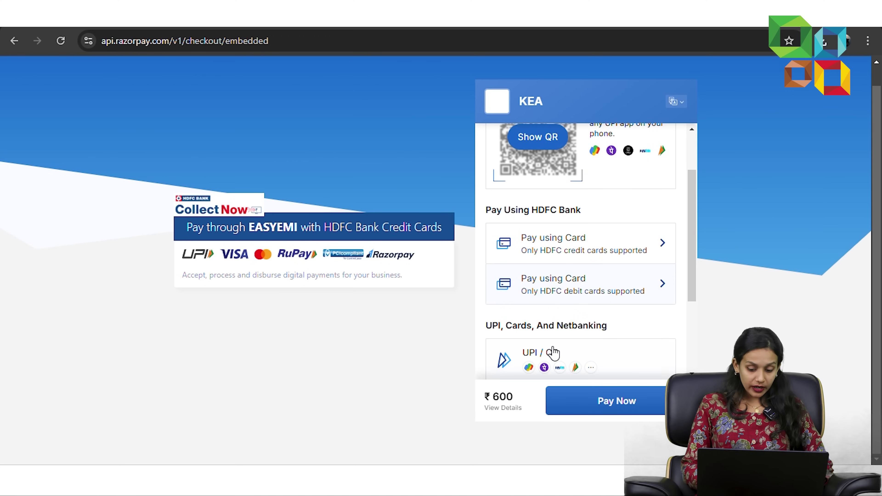
pyautogui.click(596, 289)
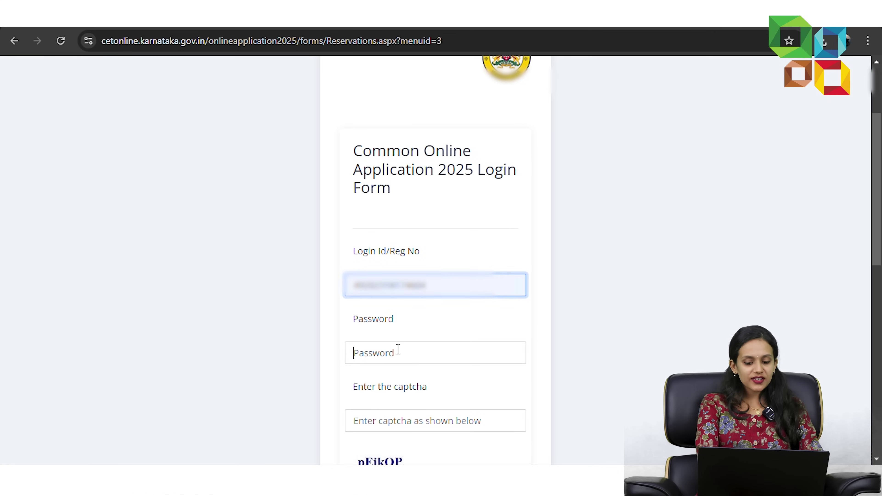
pyautogui.click(398, 350)
# - Log back in with the account password, the captcha and the one-time password
pyautogui.write('••••')
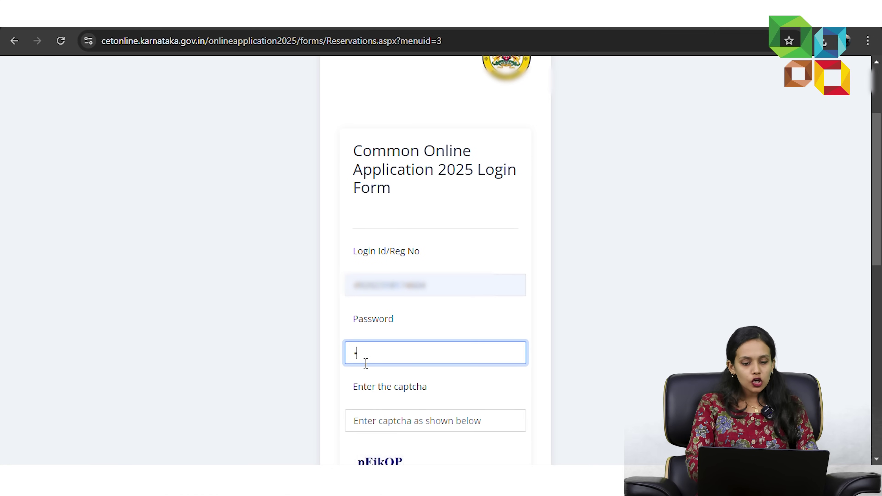
pyautogui.write('••••')
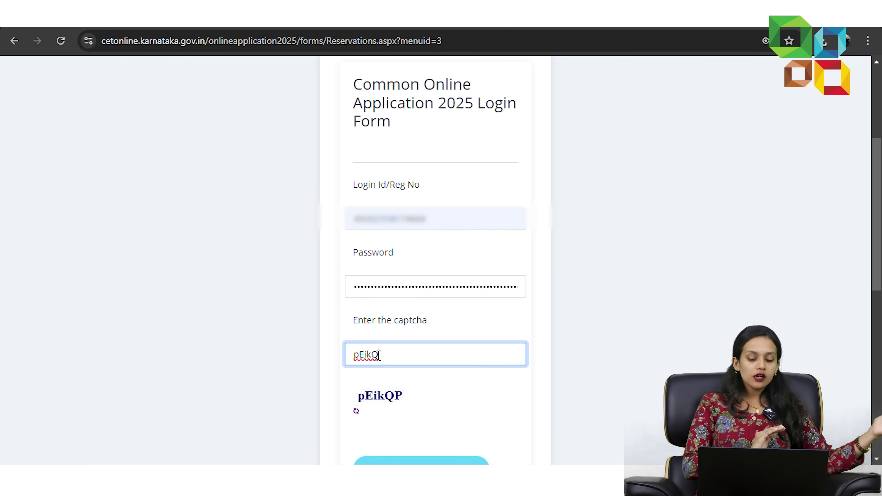
pyautogui.click(379, 354)
pyautogui.write('pEikQP')
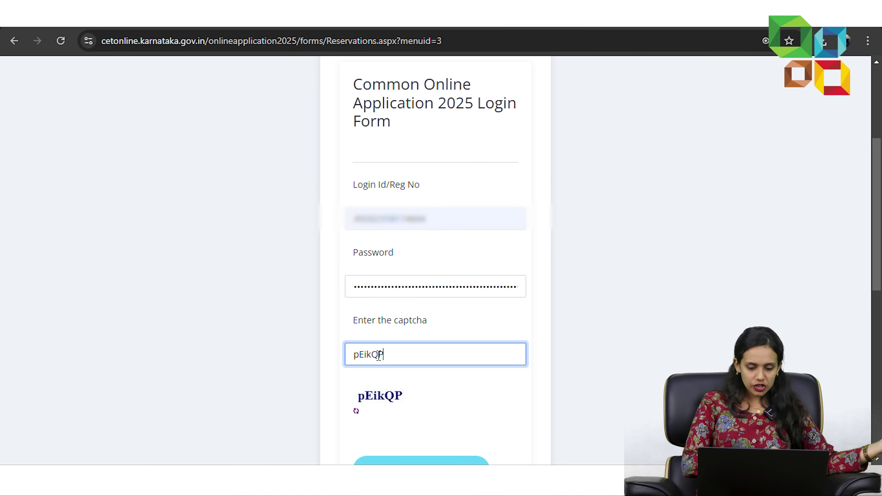
pyautogui.scroll(-5, 378, 355)
pyautogui.scroll(-1, 376, 357)
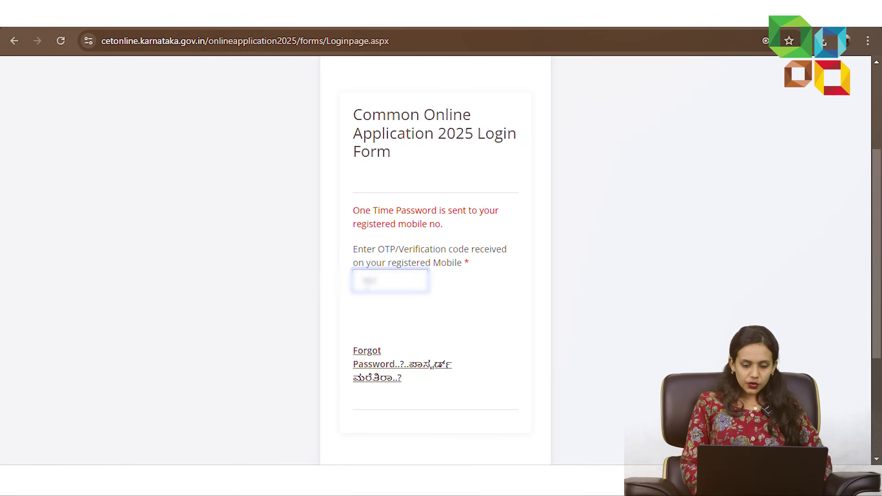
pyautogui.scroll(-2, 449, 236)
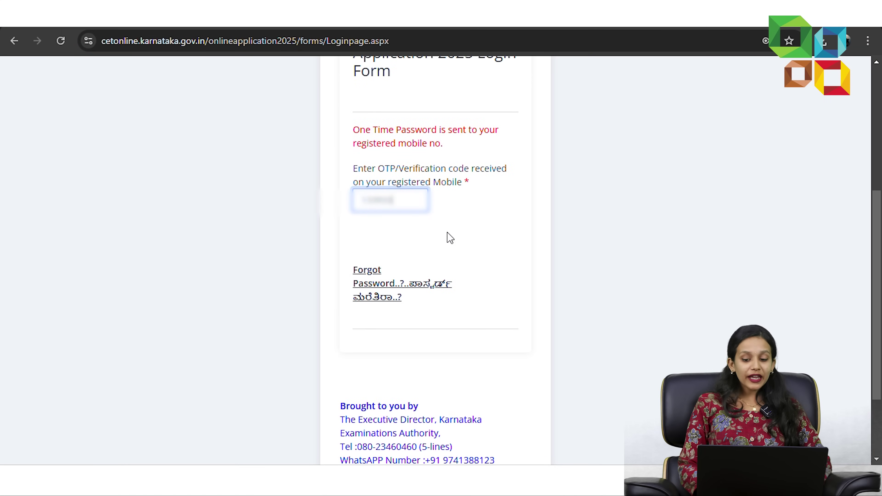
pyautogui.click(460, 232)
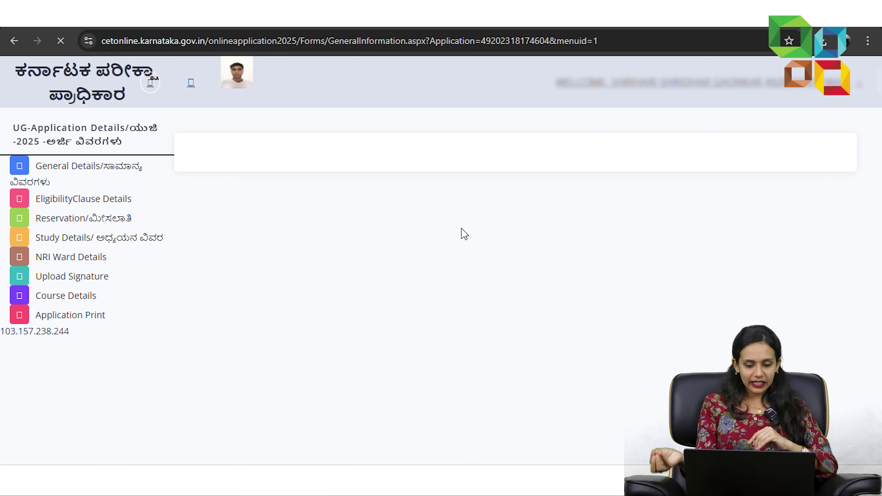
pyautogui.scroll(-2, 65, 376)
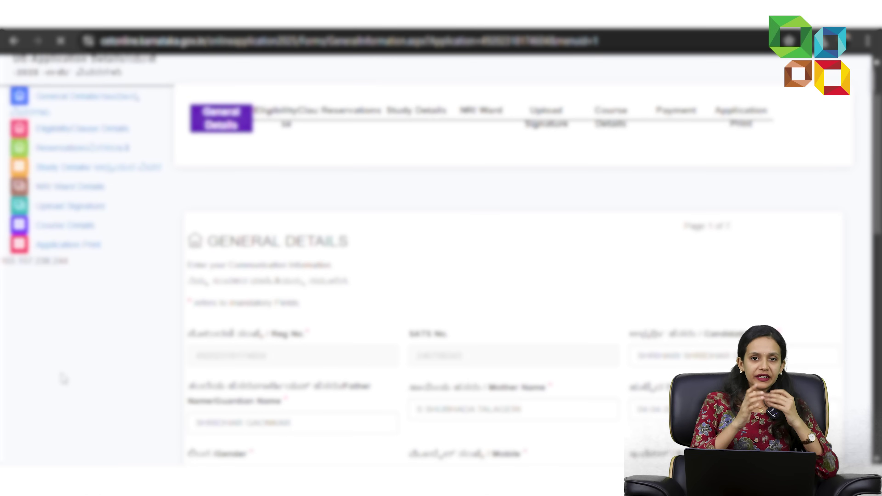
pyautogui.scroll(-10, 65, 378)
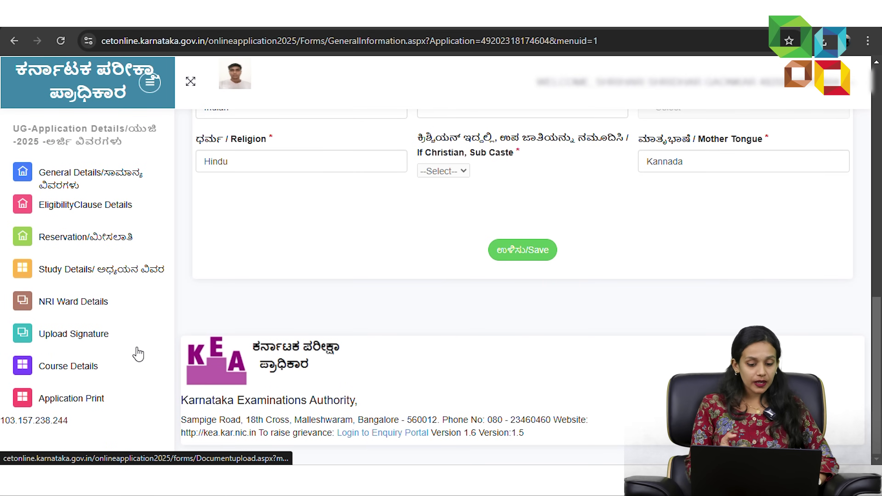
pyautogui.scroll(1, 371, 352)
pyautogui.scroll(6, 371, 352)
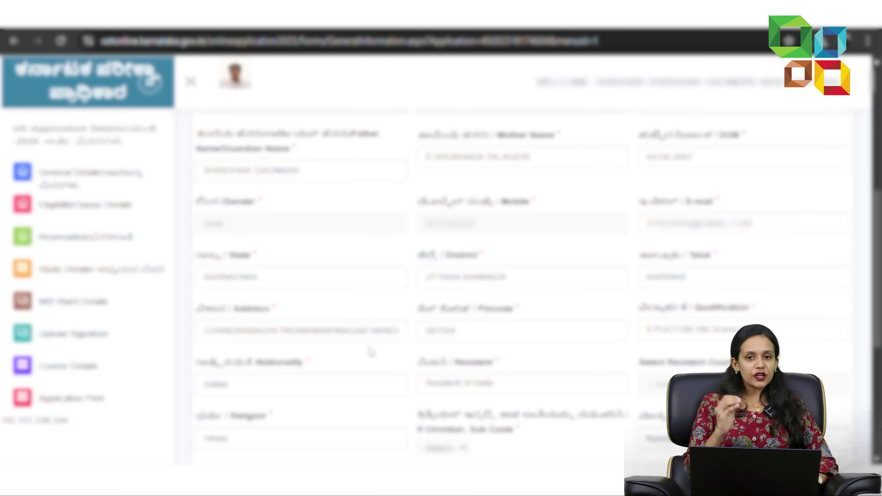
pyautogui.scroll(1, 371, 351)
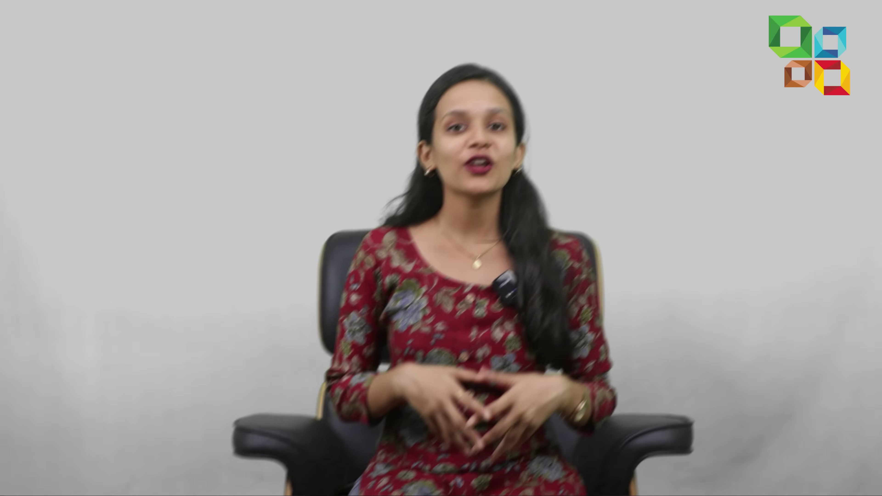